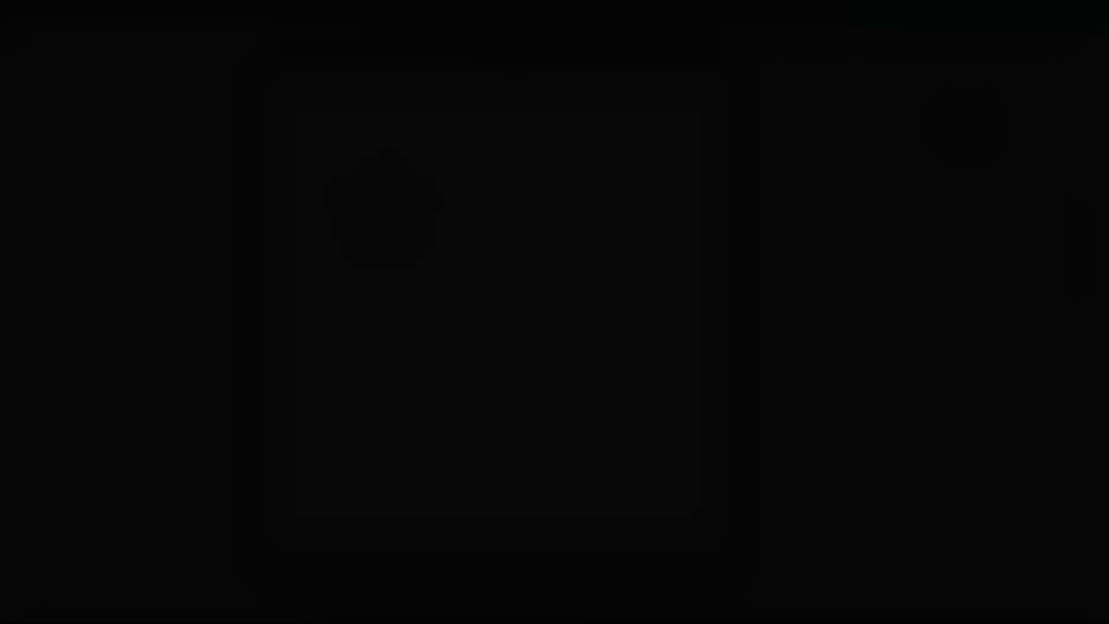
Shift the star slightly to the right, move its center of rotation away from the shape, and return it to the star's middle
{"action": "left_click", "coordinate": [966, 125]}
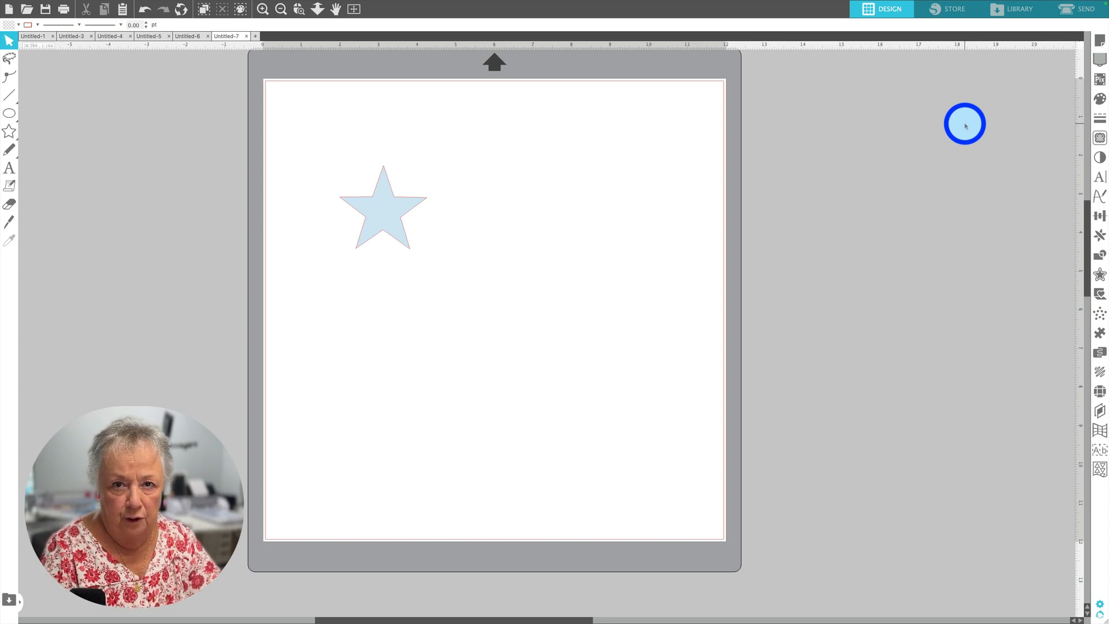
{"action": "left_click", "coordinate": [410, 253]}
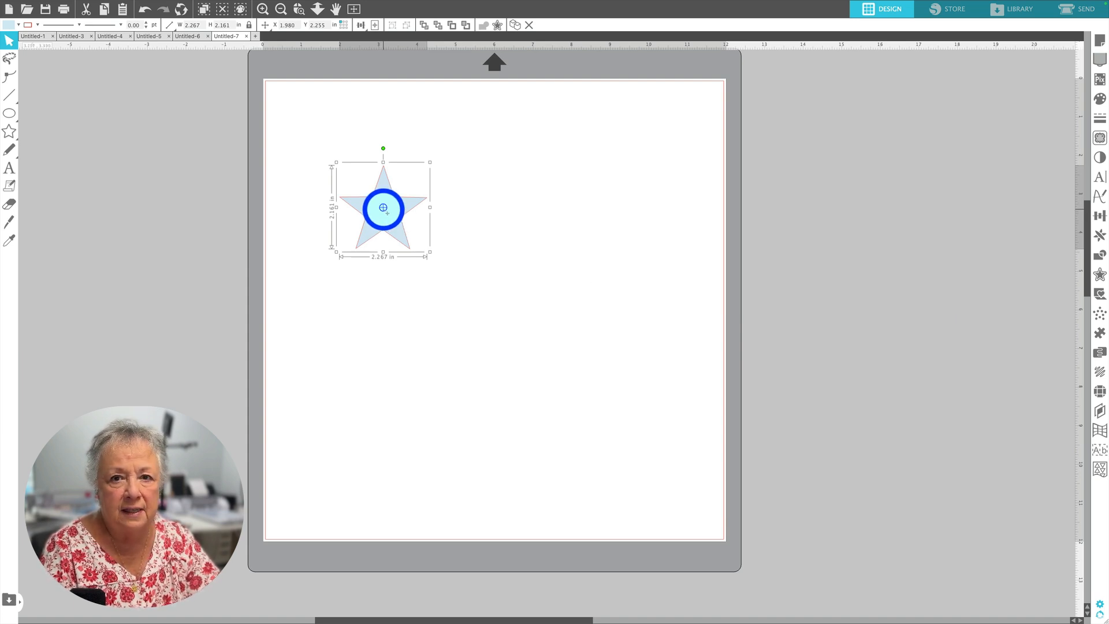
{"action": "left_click", "coordinate": [452, 229]}
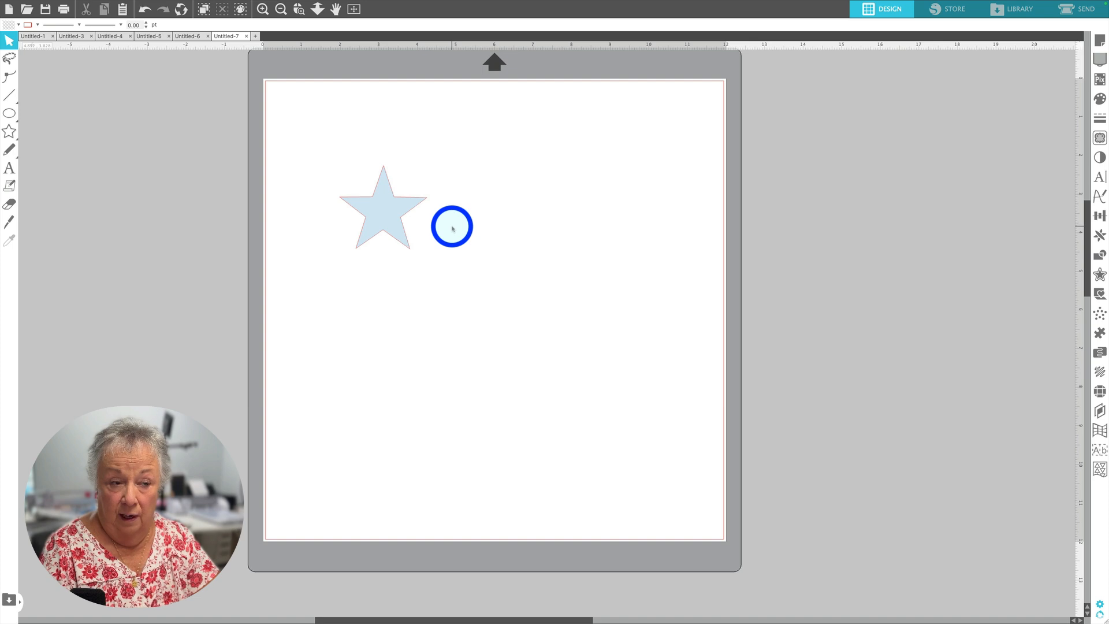
{"action": "left_click", "coordinate": [403, 232]}
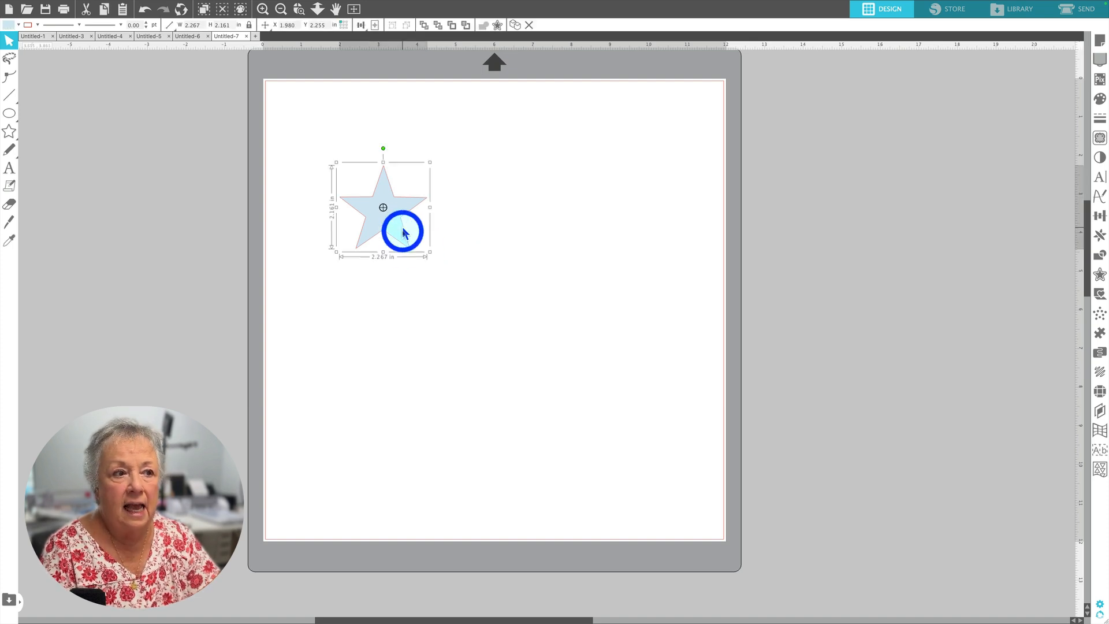
{"action": "left_click_drag", "start_coordinate": [389, 227], "coordinate": [568, 213]}
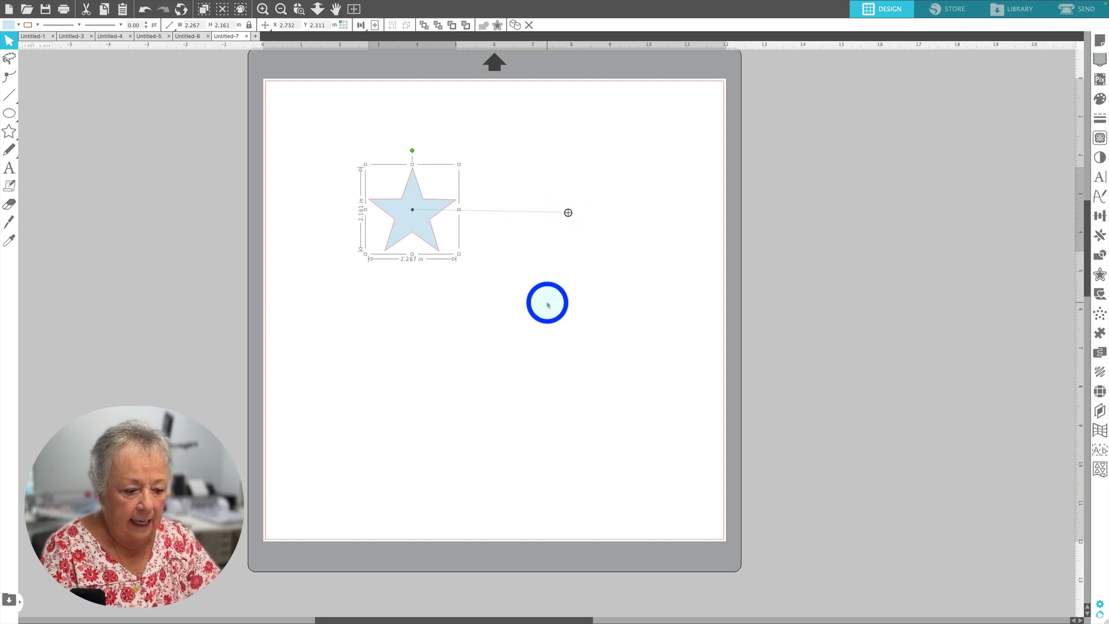
{"action": "key", "text": "super+z"}
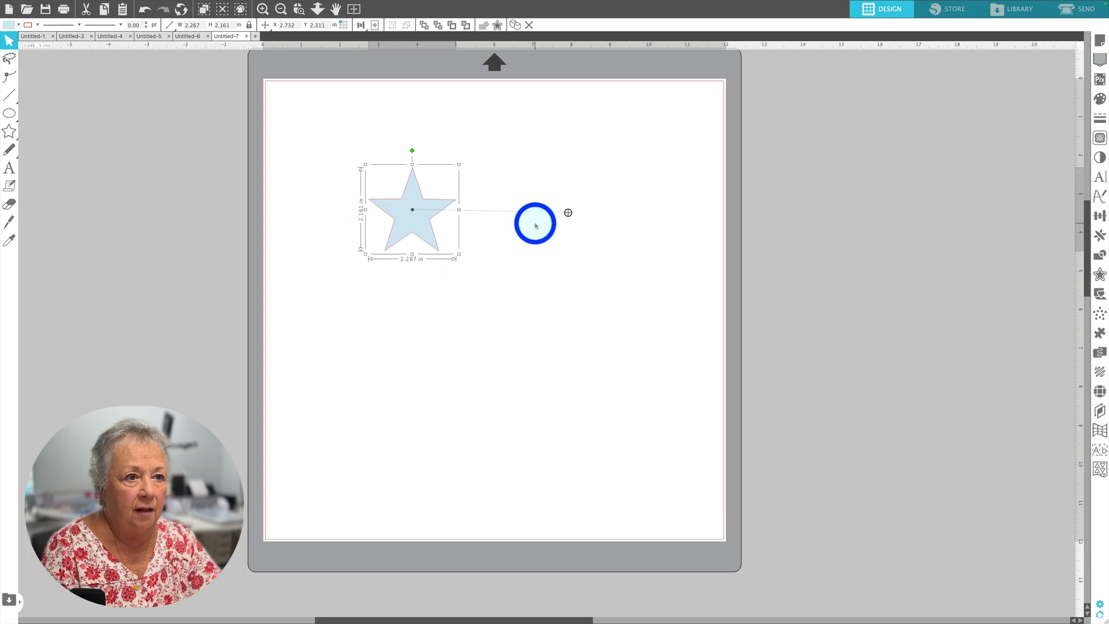
{"action": "left_click_drag", "start_coordinate": [568, 213], "coordinate": [411, 209]}
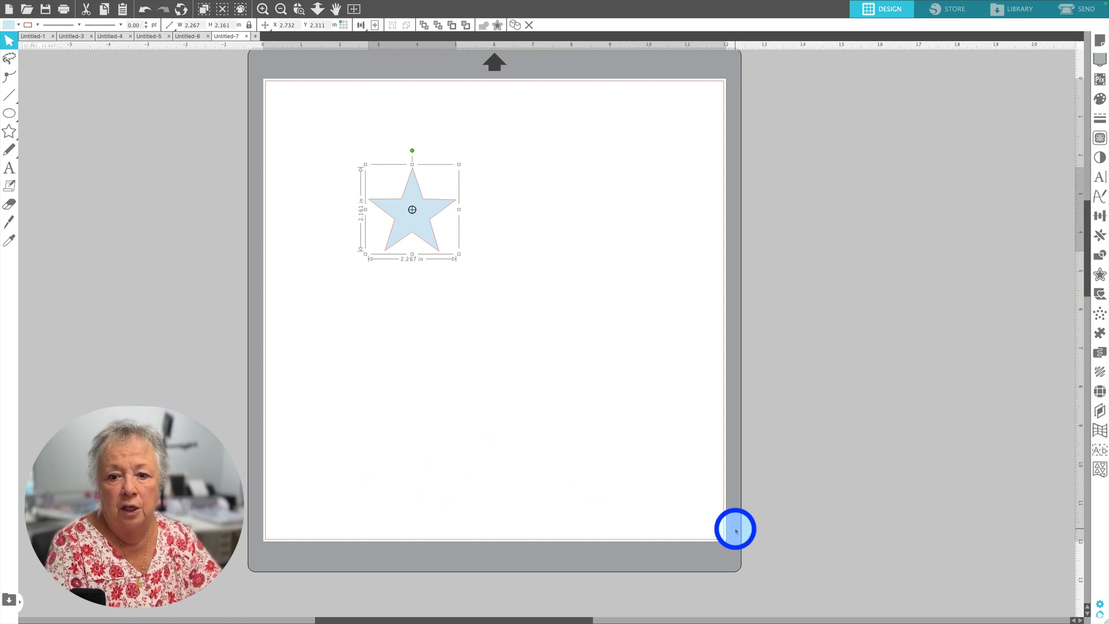
Turn off Center of Rotation in the default preferences and reselect the star to check its selection box
{"action": "left_click", "coordinate": [1101, 606]}
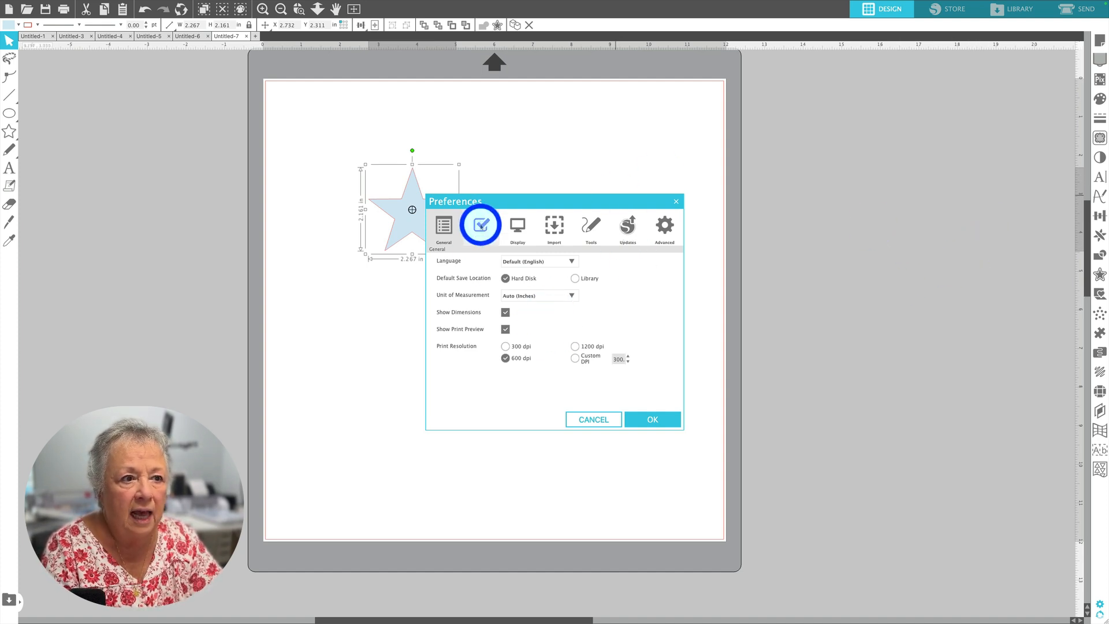
{"action": "left_click", "coordinate": [481, 226]}
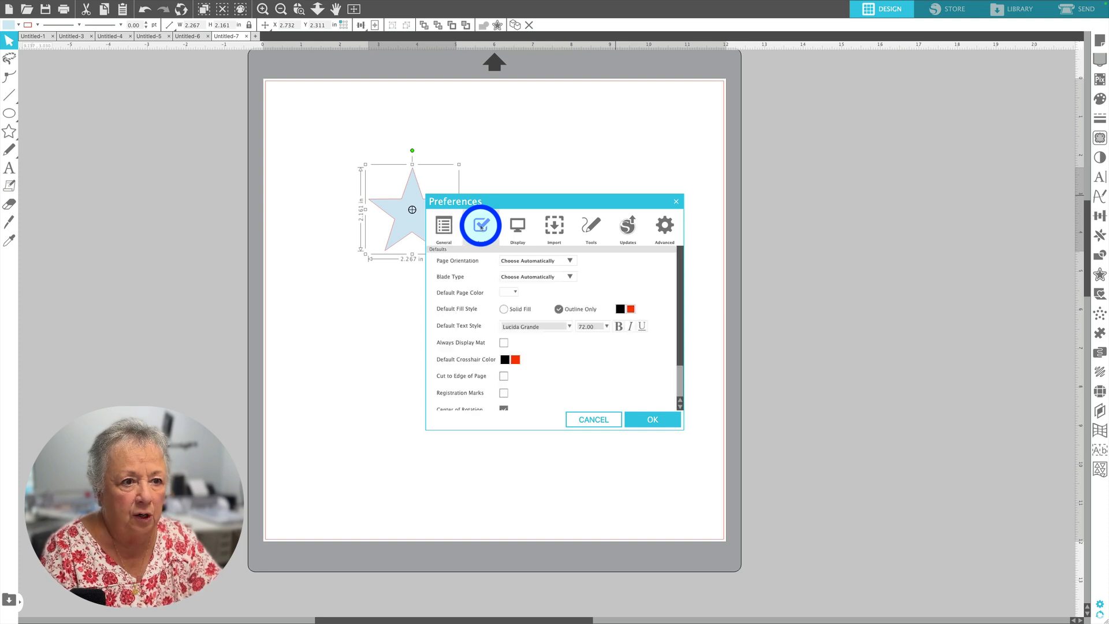
{"action": "scroll", "coordinate": [560, 346], "scroll_direction": "down", "scroll_amount": 2}
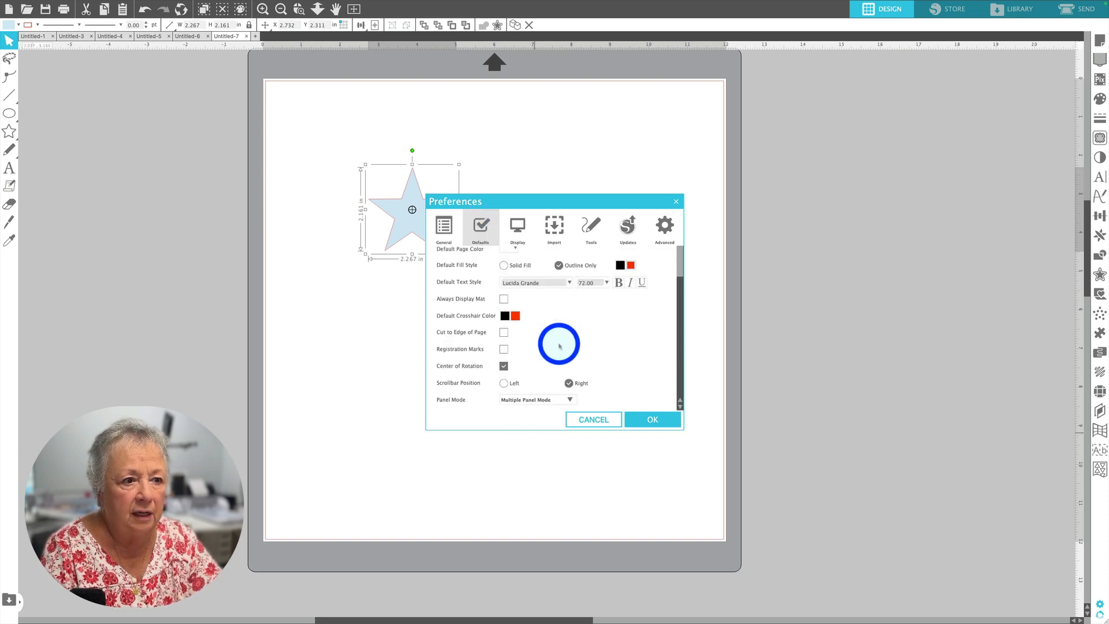
{"action": "left_click", "coordinate": [504, 365]}
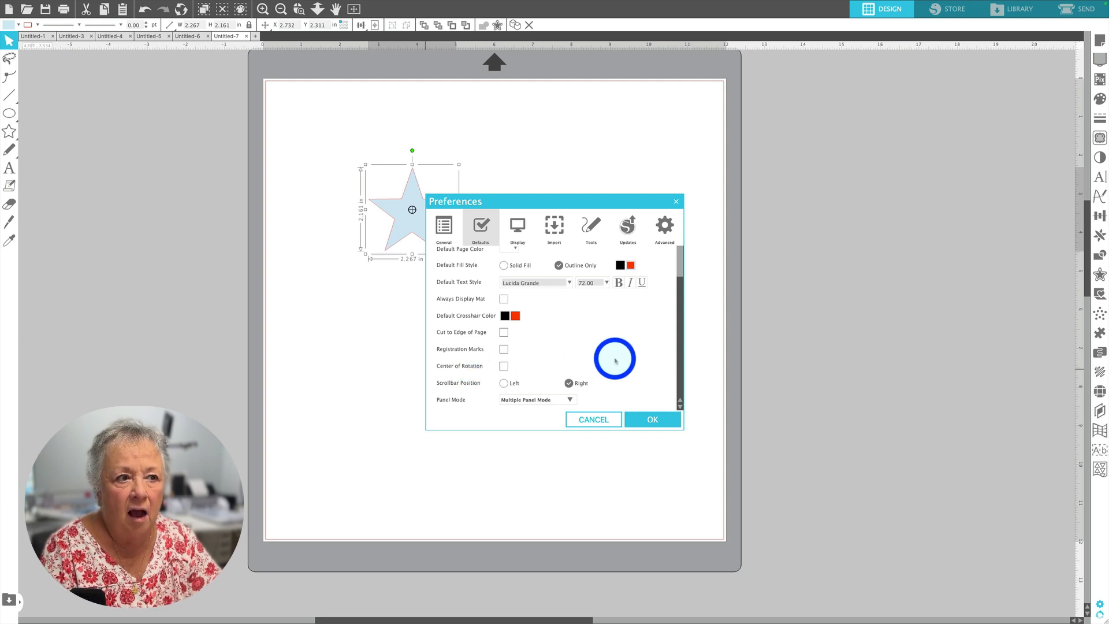
{"action": "left_click", "coordinate": [649, 420]}
{"action": "left_click", "coordinate": [590, 497]}
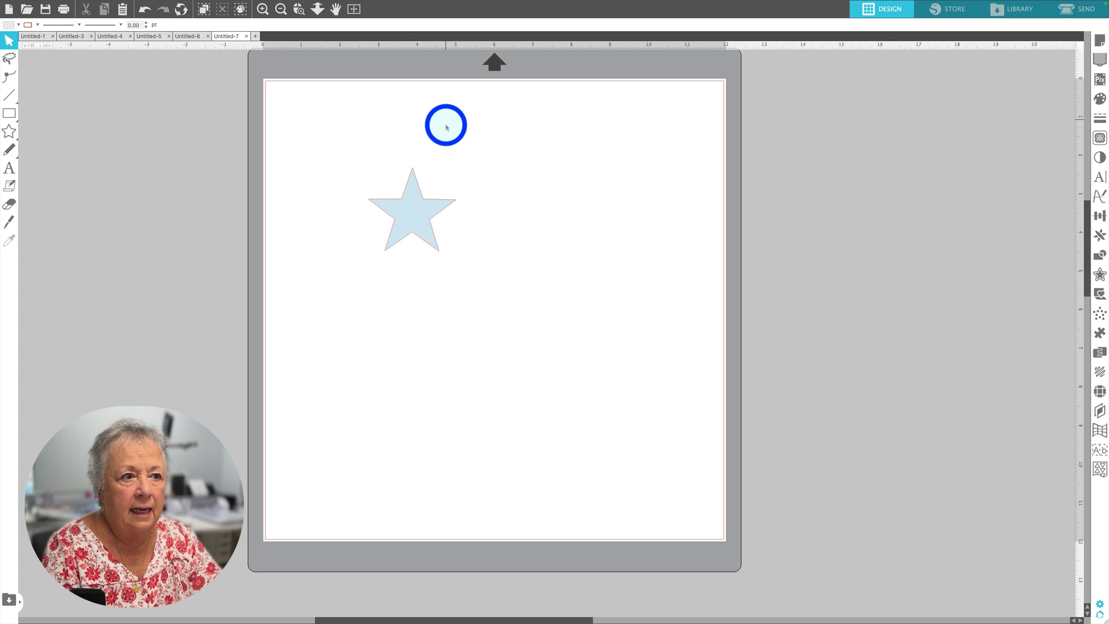
{"action": "left_click", "coordinate": [446, 214]}
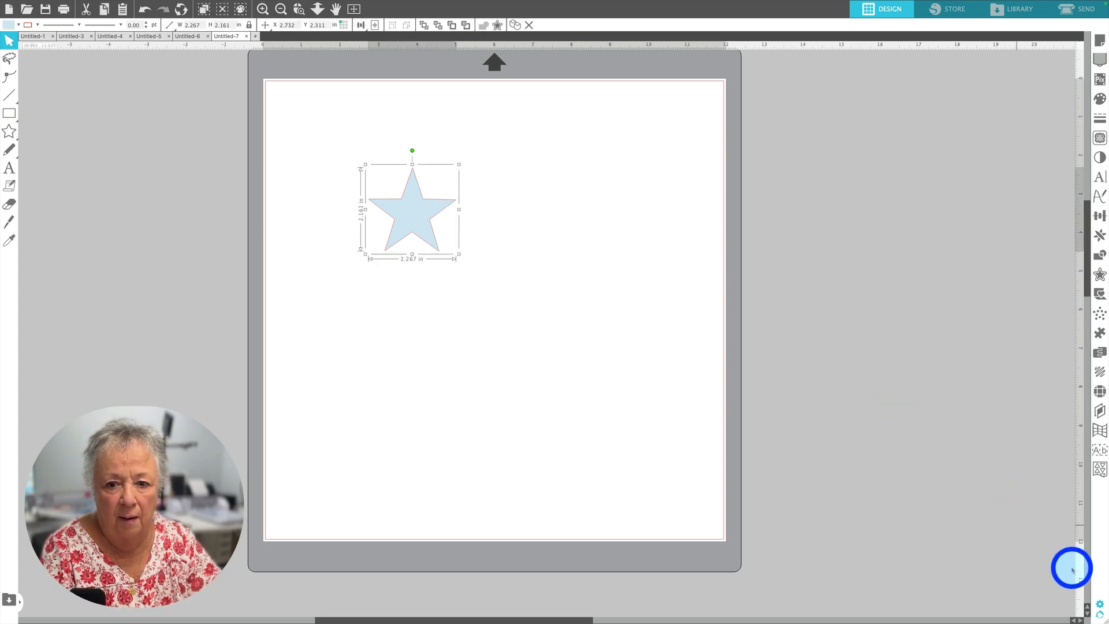
Turn on Center of Rotation in the default preferences and try the star's rotation handle with a very small turn
{"action": "left_click", "coordinate": [1100, 605]}
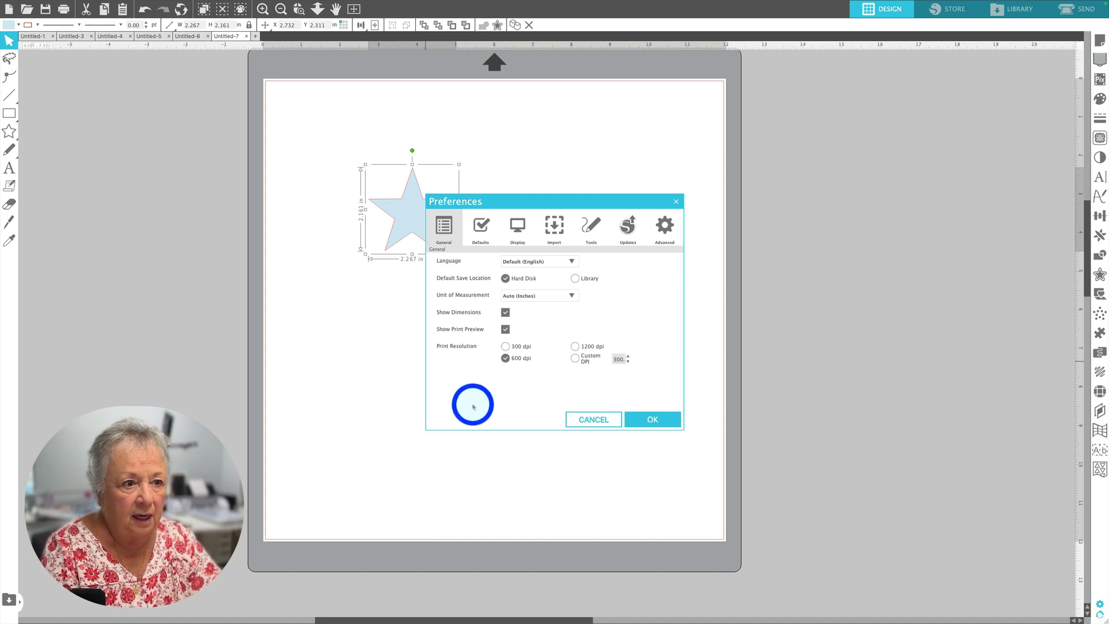
{"action": "left_click", "coordinate": [481, 225]}
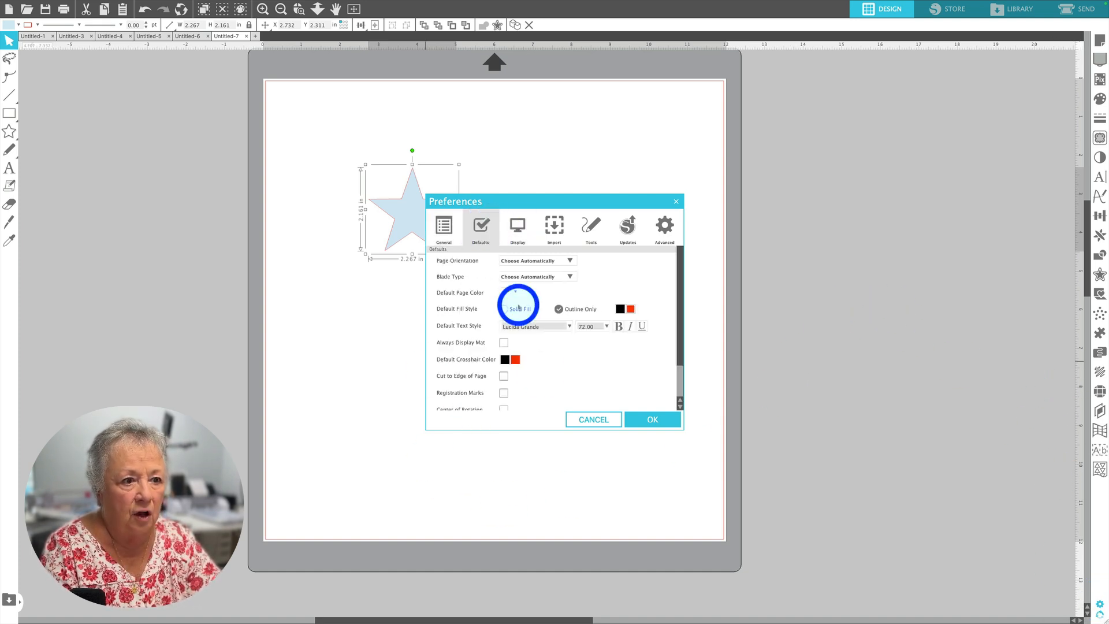
{"action": "scroll", "coordinate": [564, 338], "scroll_direction": "down", "scroll_amount": 2}
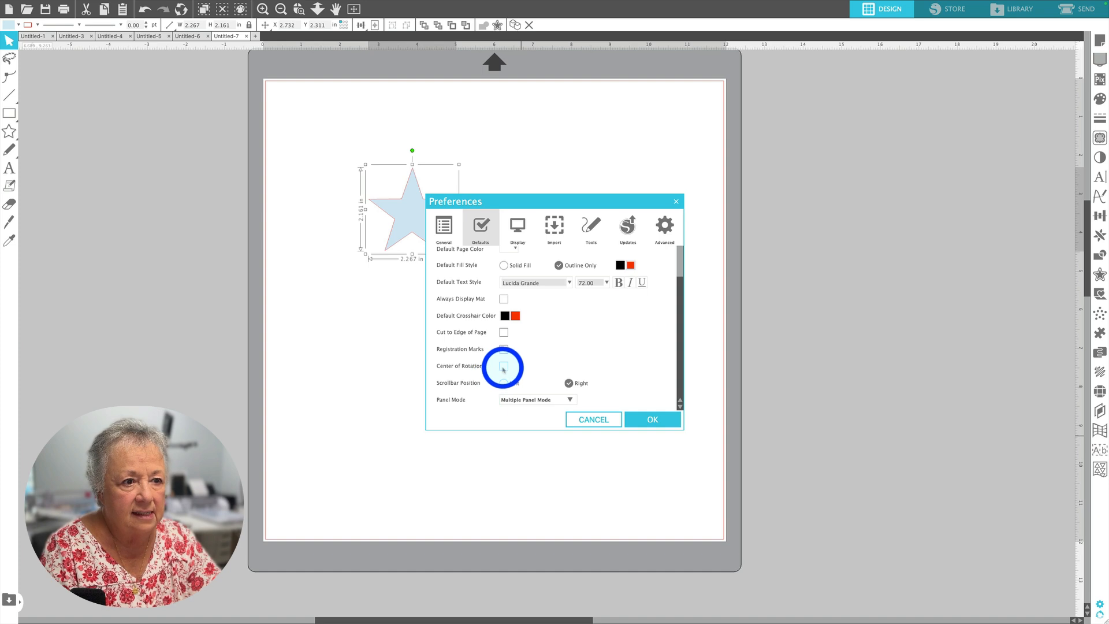
{"action": "left_click", "coordinate": [503, 366]}
{"action": "left_click", "coordinate": [666, 418]}
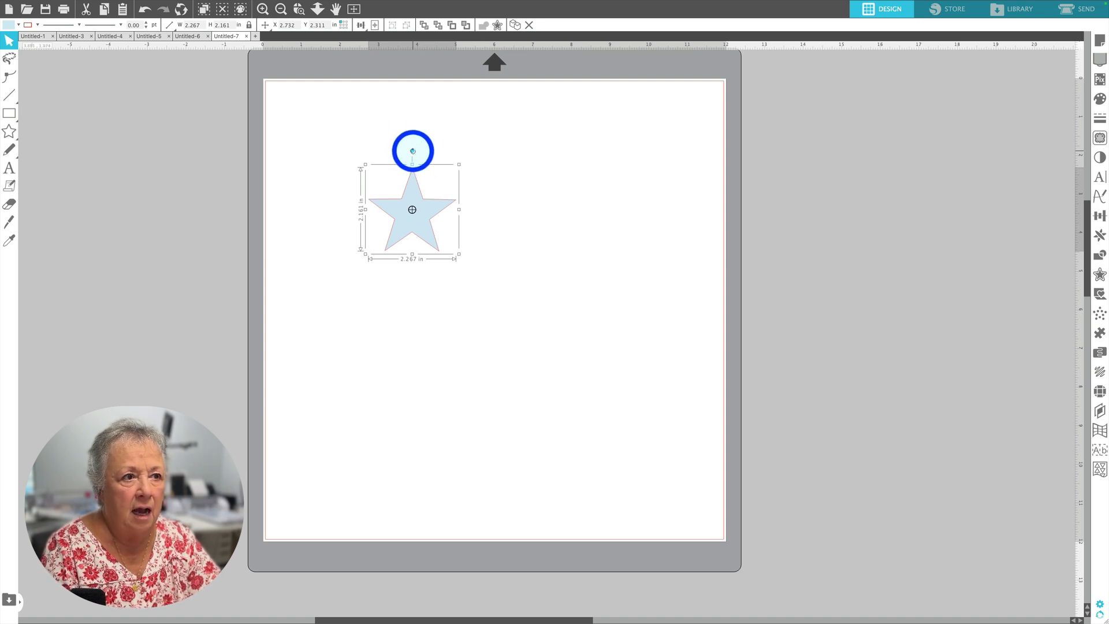
{"action": "mouse_move", "coordinate": [412, 151]}
{"action": "left_mouse_down"}
{"action": "mouse_move", "coordinate": [493, 176]}
{"action": "mouse_move", "coordinate": [443, 244]}
{"action": "mouse_move", "coordinate": [308, 180]}
{"action": "mouse_move", "coordinate": [424, 129]}
{"action": "mouse_move", "coordinate": [413, 130]}
{"action": "left_mouse_up"}
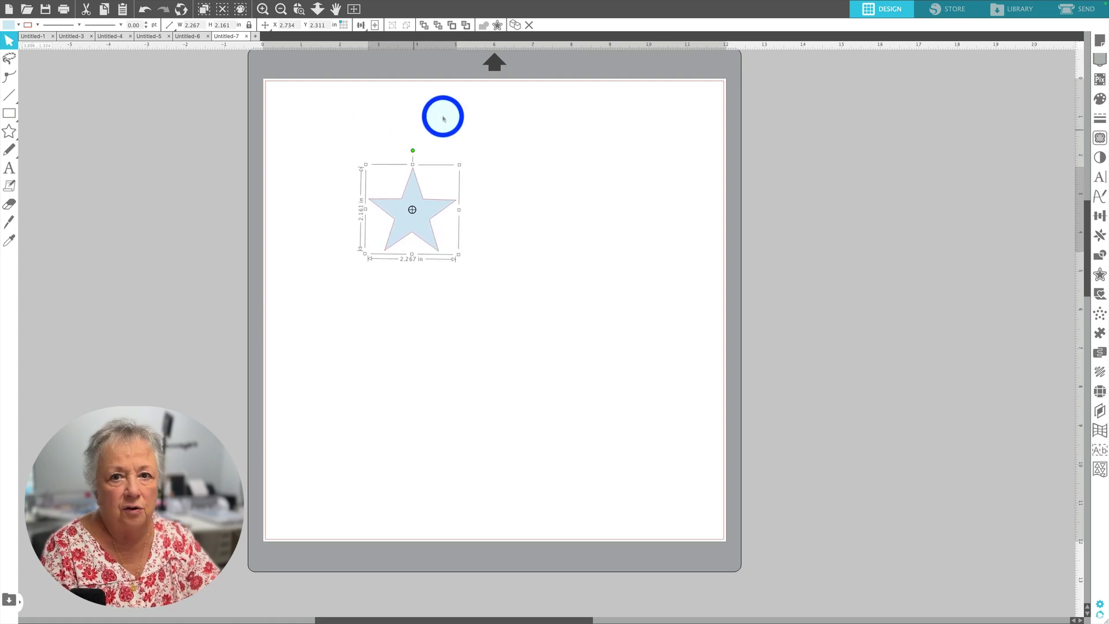
Bring the Replicate options near the star, try one rotated copy, and undo it
{"action": "left_click", "coordinate": [1097, 236]}
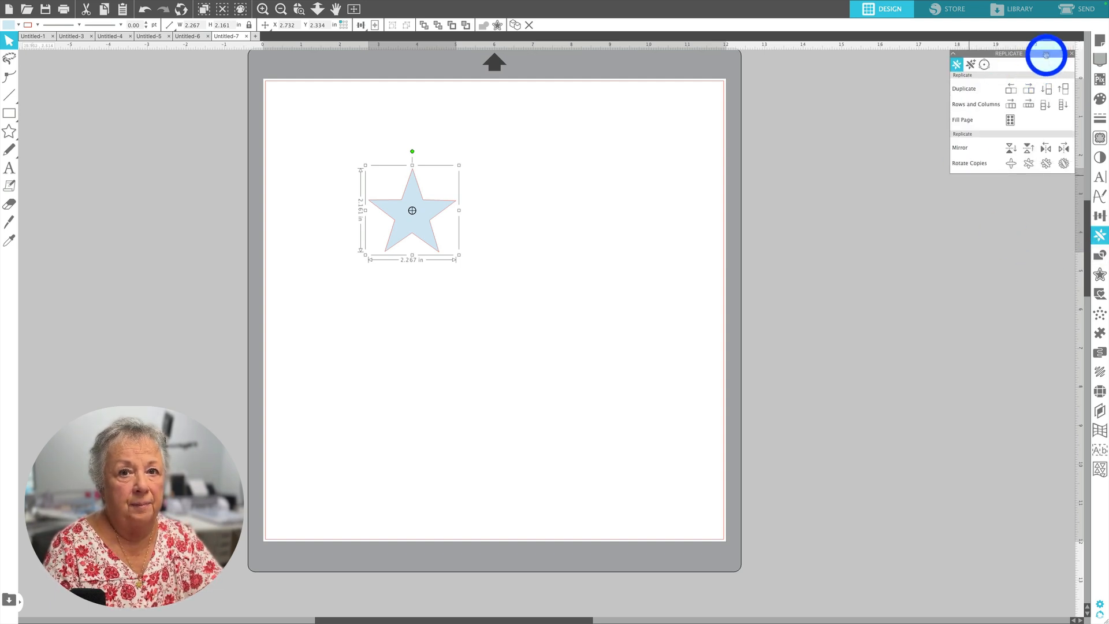
{"action": "left_click_drag", "start_coordinate": [1047, 51], "coordinate": [657, 126]}
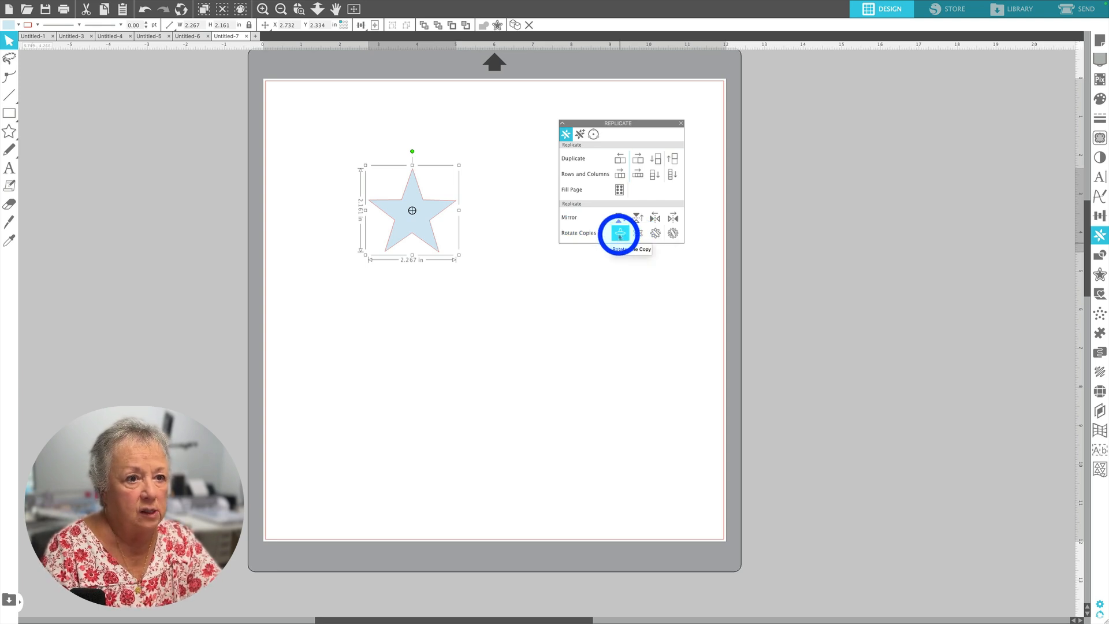
{"action": "left_click", "coordinate": [619, 234]}
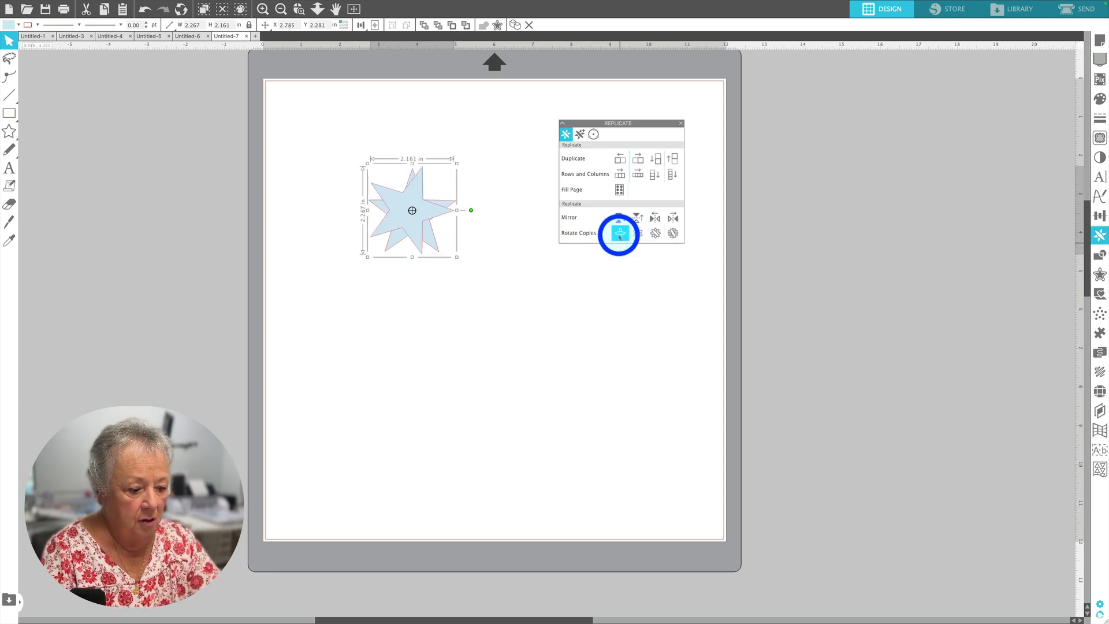
{"action": "key", "text": "super+z"}
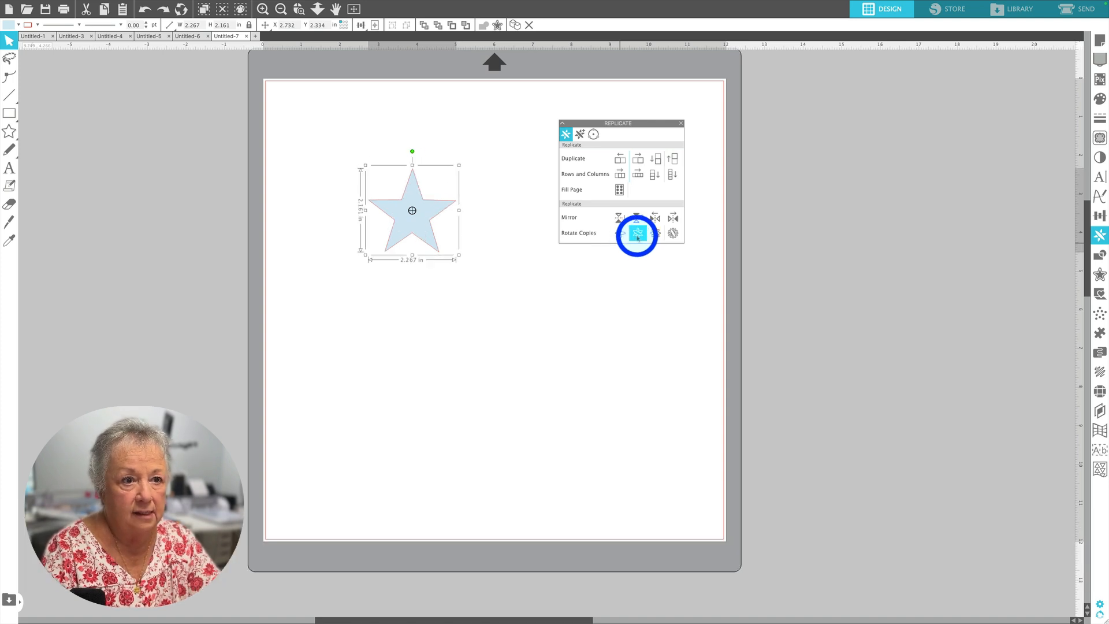
Try two rotated copies of the star and then three rotated copies, undoing each result
{"action": "left_click", "coordinate": [638, 233]}
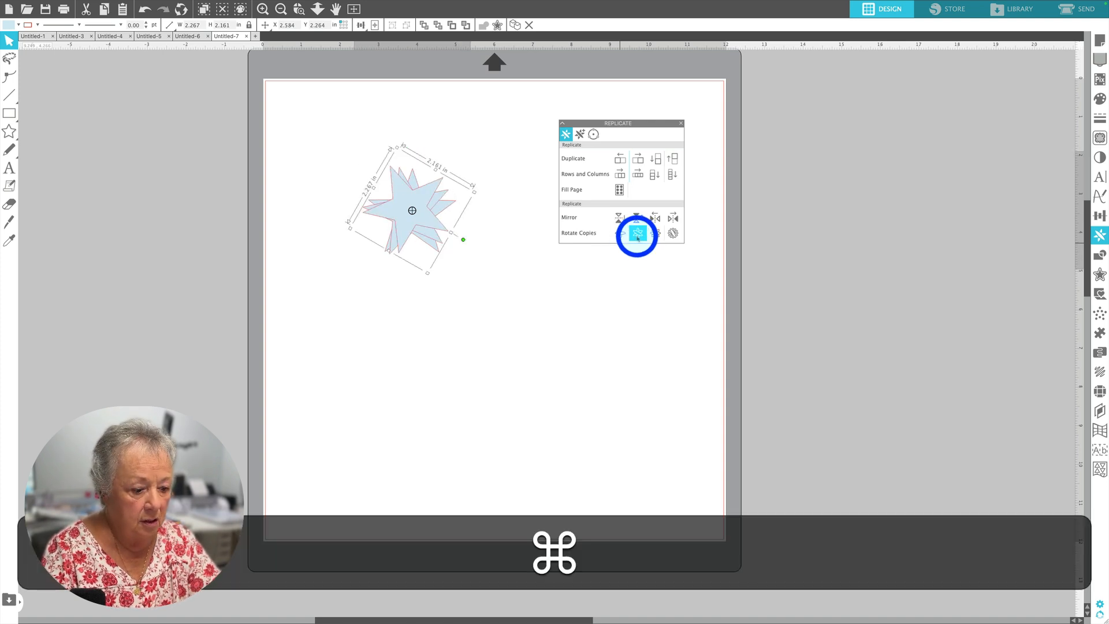
{"action": "key", "text": "super+z"}
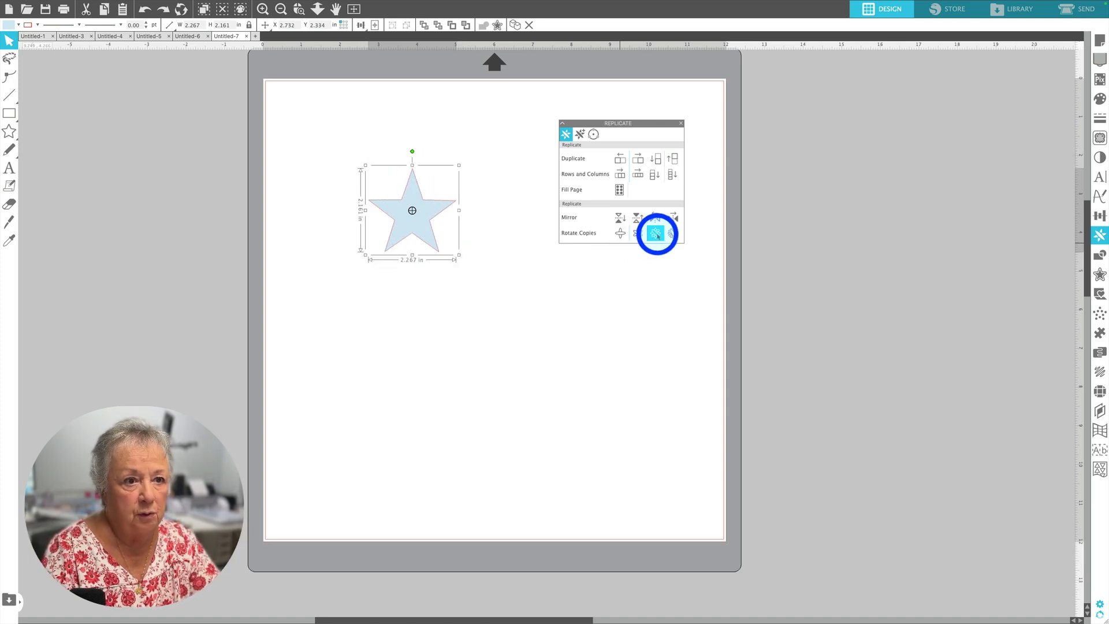
{"action": "left_click", "coordinate": [657, 235]}
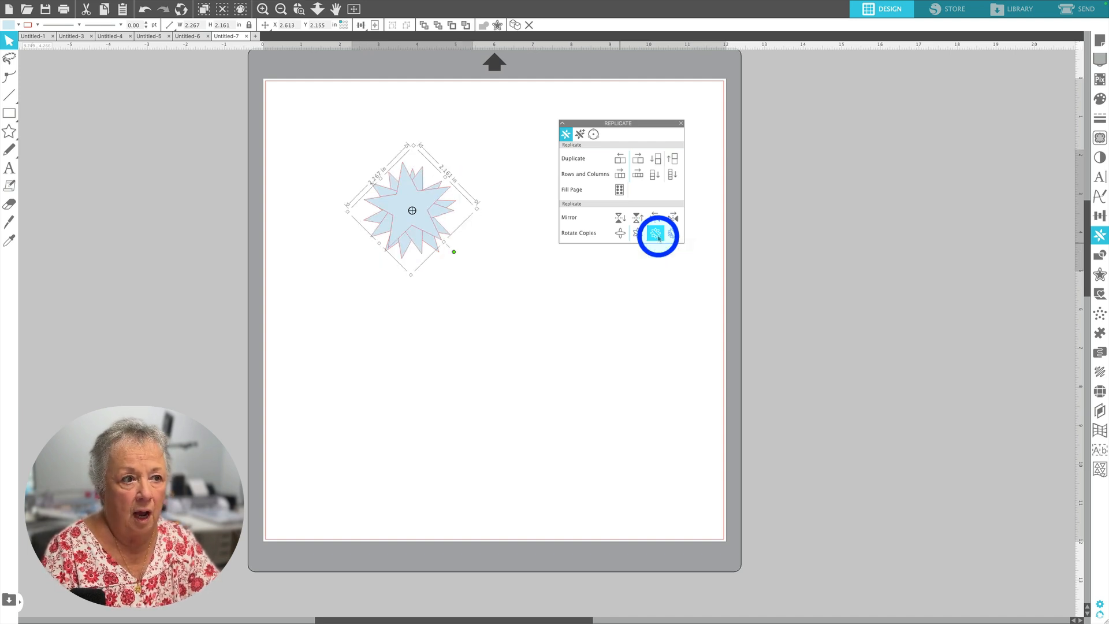
{"action": "key", "text": "super+z"}
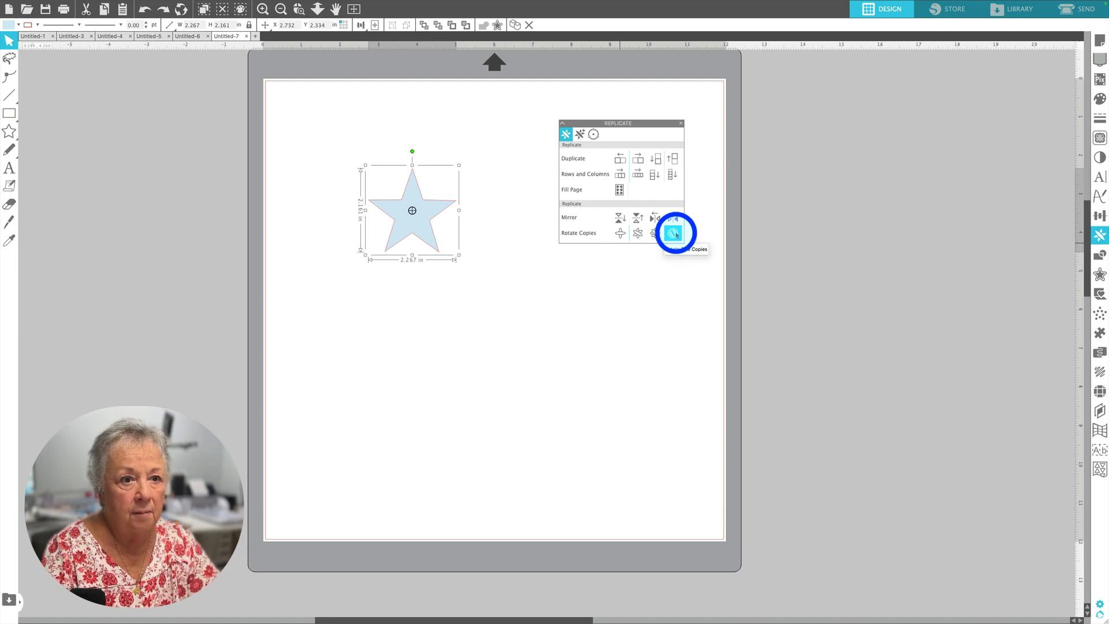
Try five rotated copies about the star's middle and again about a center of rotation lower inside the star, undoing each
{"action": "left_click", "coordinate": [674, 234]}
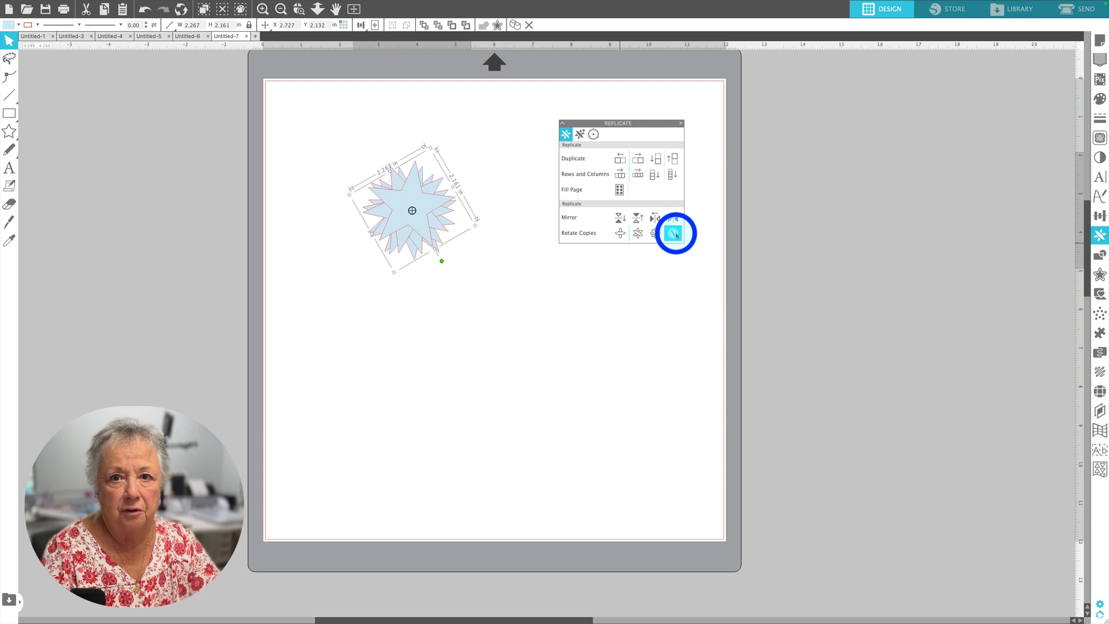
{"action": "key", "text": "super"}
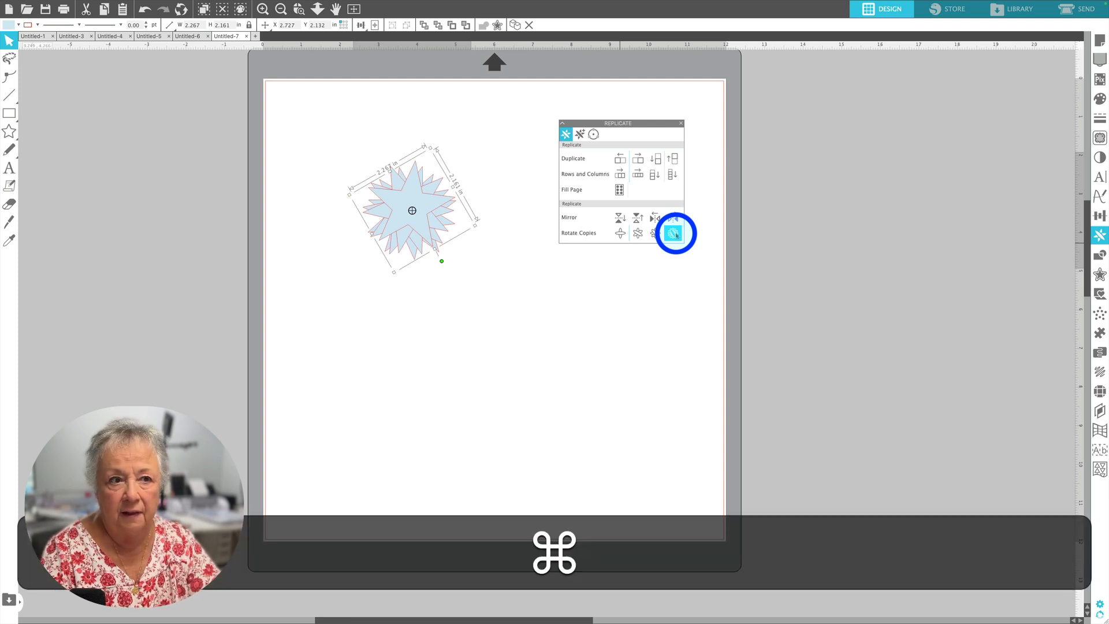
{"action": "key", "text": "super+z"}
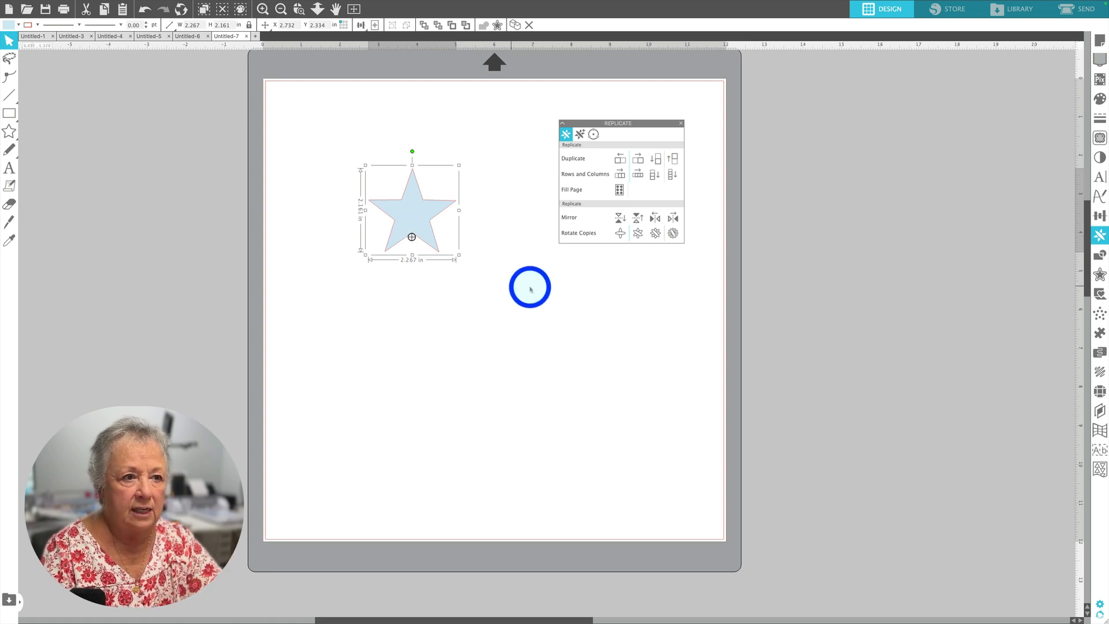
{"action": "left_click", "coordinate": [673, 234]}
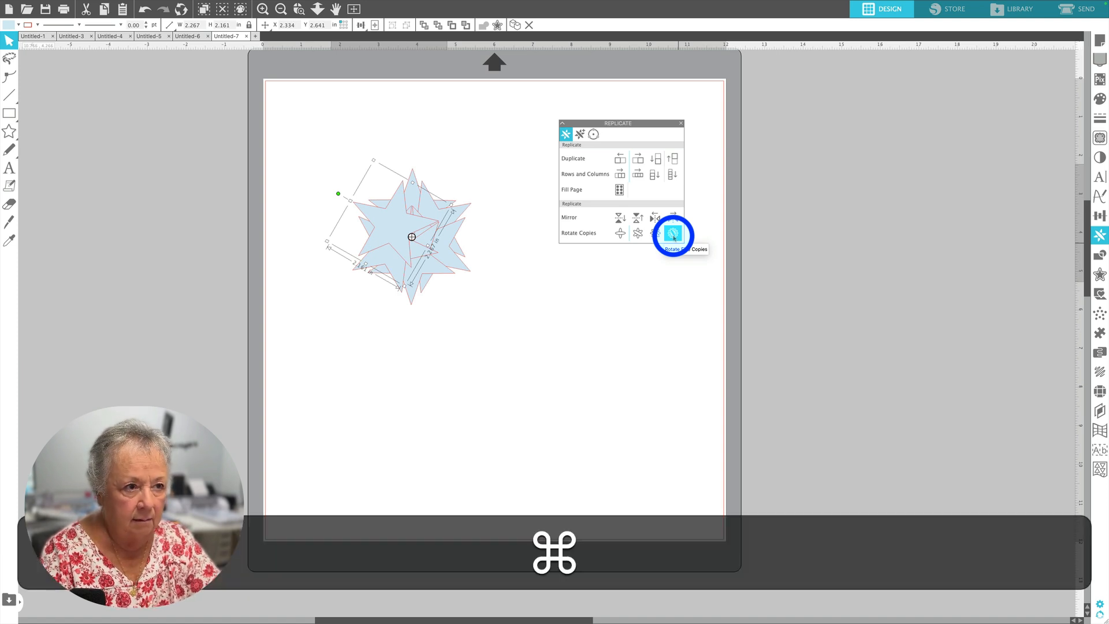
{"action": "key", "text": "super+z"}
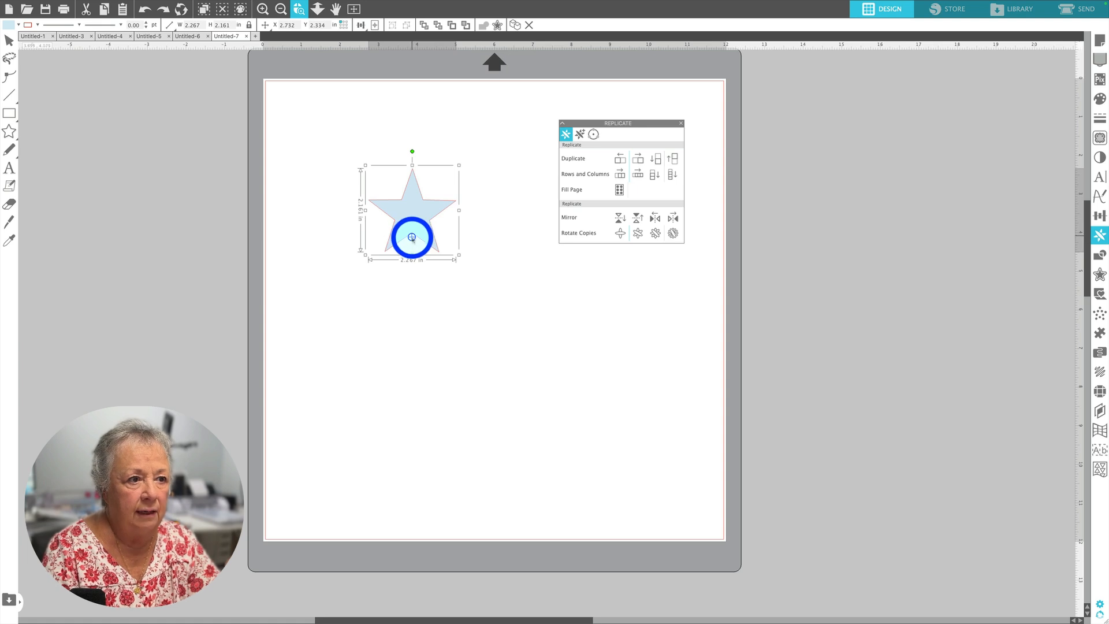
{"action": "left_click", "coordinate": [408, 276]}
{"action": "left_click_drag", "start_coordinate": [408, 275], "coordinate": [437, 247]}
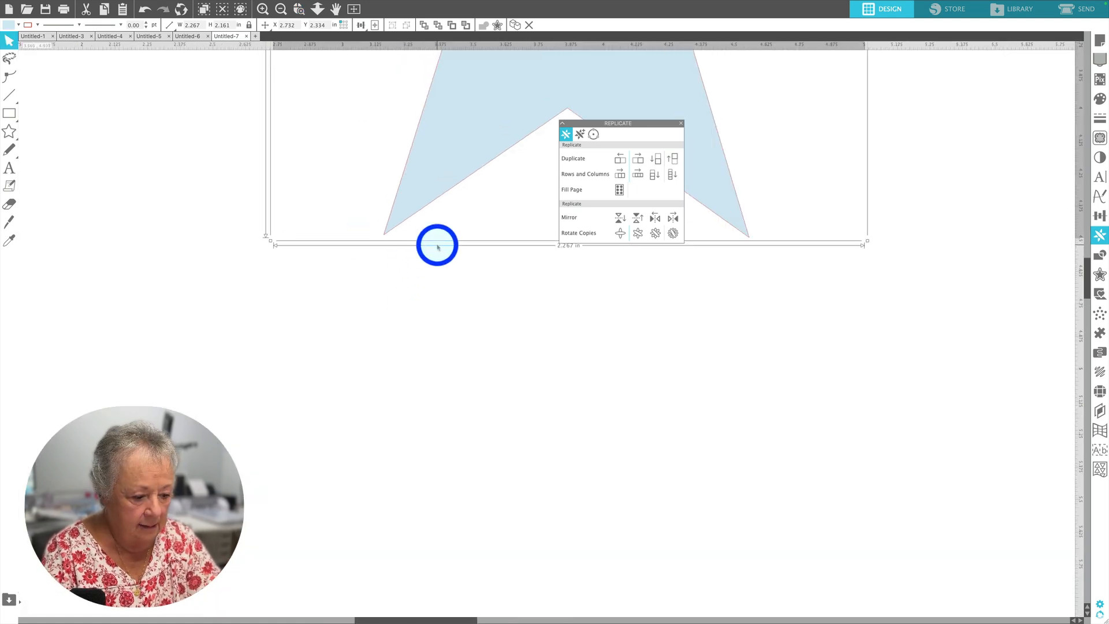
{"action": "key", "text": "super+z"}
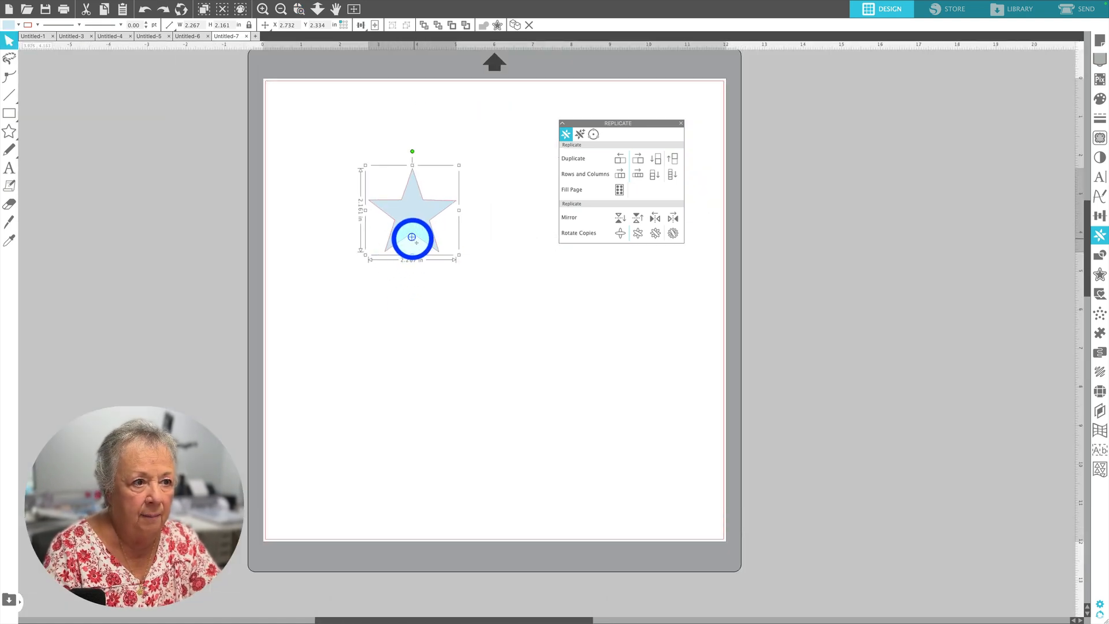
Move the star's center of rotation straight down to the blank page below the star
{"action": "left_click", "coordinate": [262, 9]}
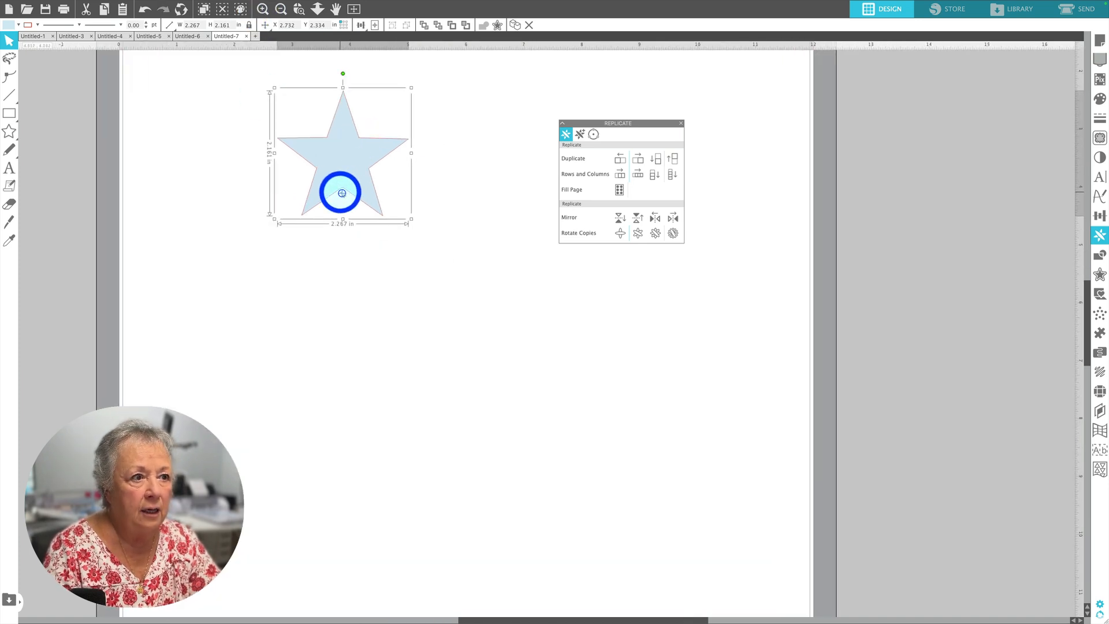
{"action": "left_click_drag", "start_coordinate": [341, 192], "coordinate": [341, 298]}
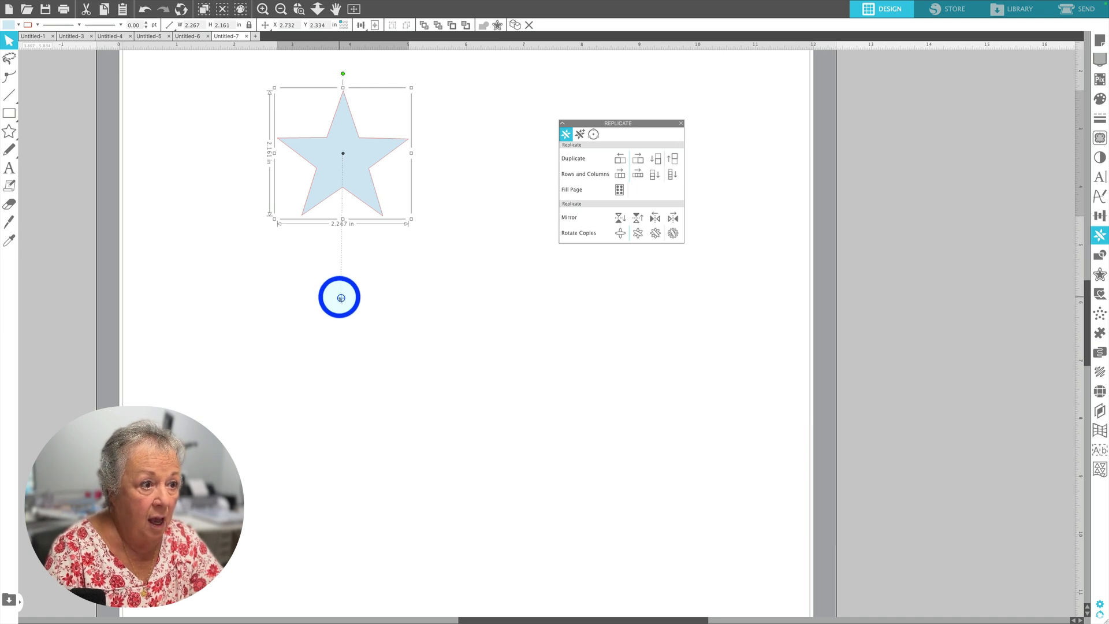
Make five rotated copies of the star about the center of rotation below it, and delete everything from the page
{"action": "left_click", "coordinate": [673, 233]}
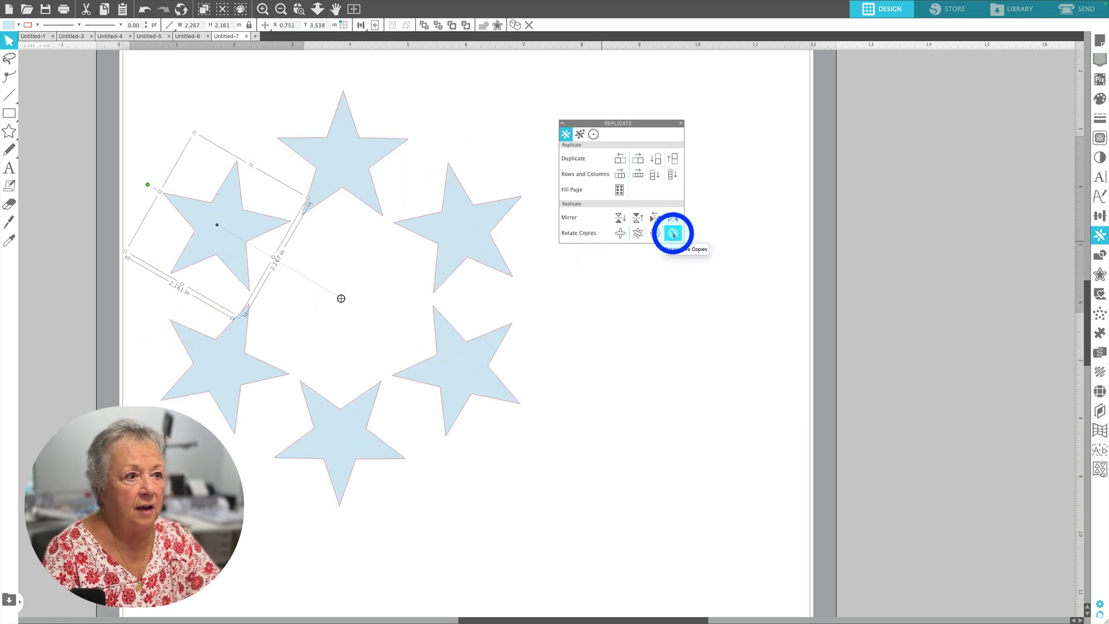
{"action": "left_click", "coordinate": [602, 332]}
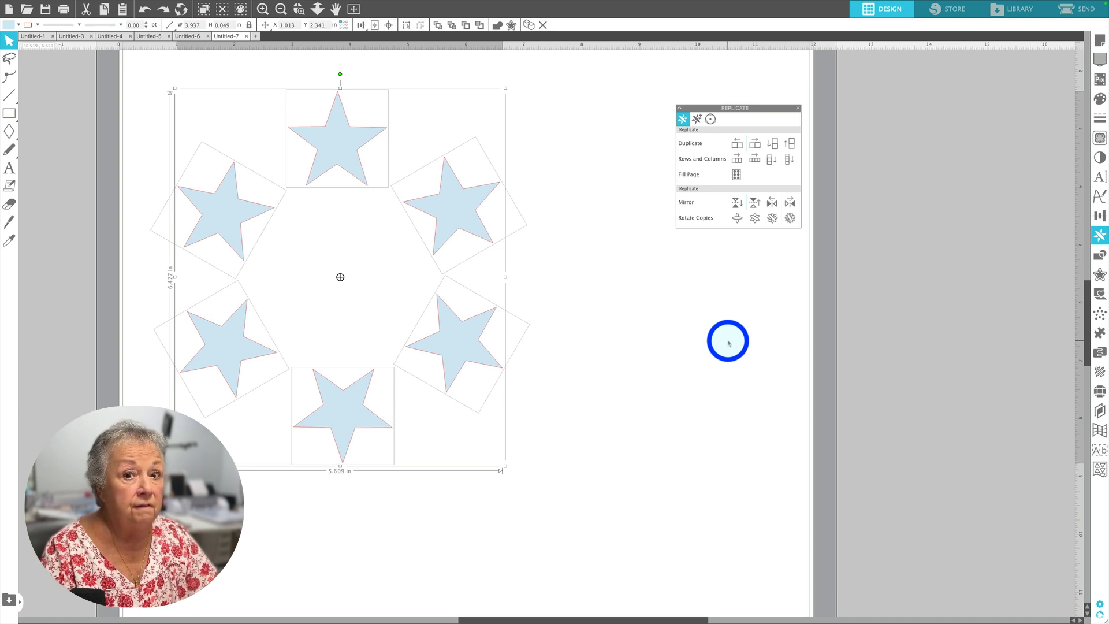
{"action": "key", "text": "super+a"}
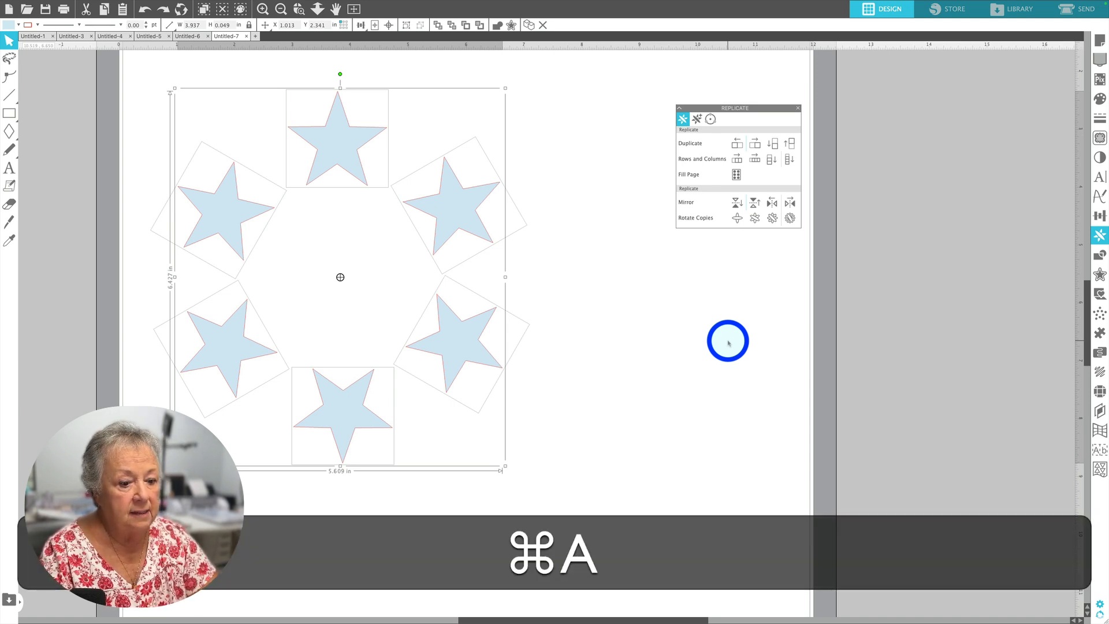
{"action": "key", "text": "BackSpace"}
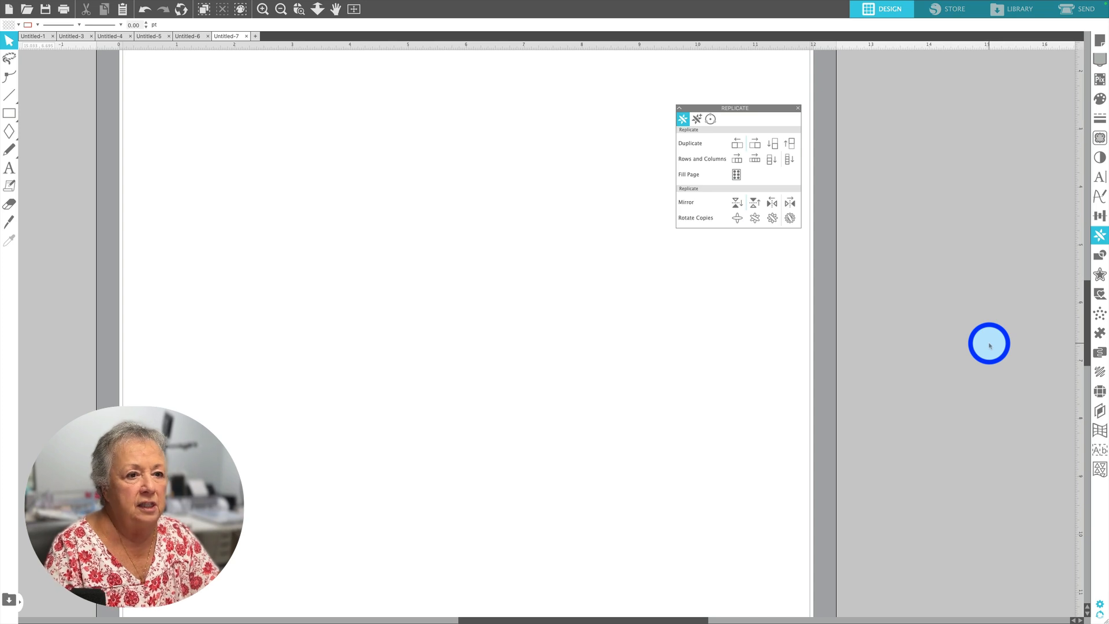
Draw a diamond about 1.55 in wide and 3.1 in high on the empty page and convert it to a path
{"action": "left_click", "coordinate": [10, 131]}
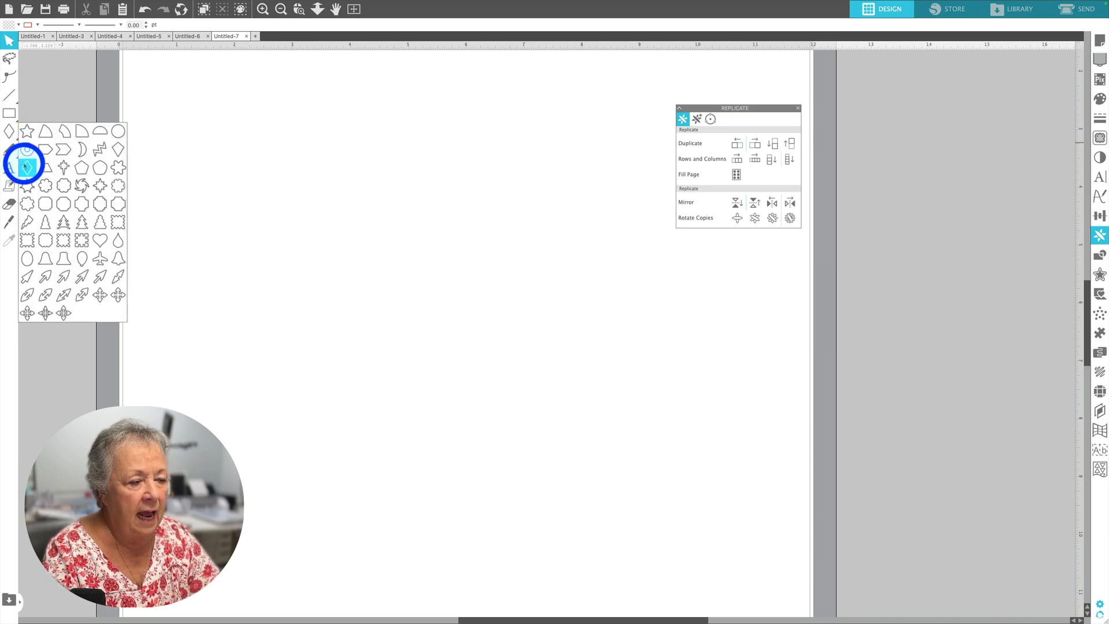
{"action": "left_click", "coordinate": [26, 167]}
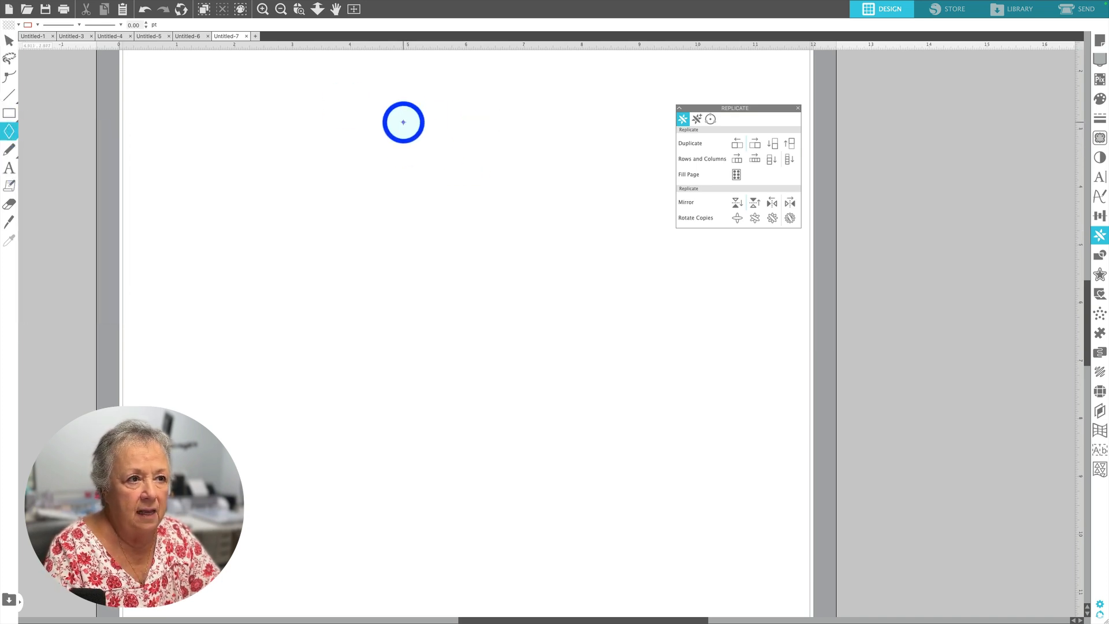
{"action": "left_click_drag", "start_coordinate": [403, 122], "coordinate": [407, 303]}
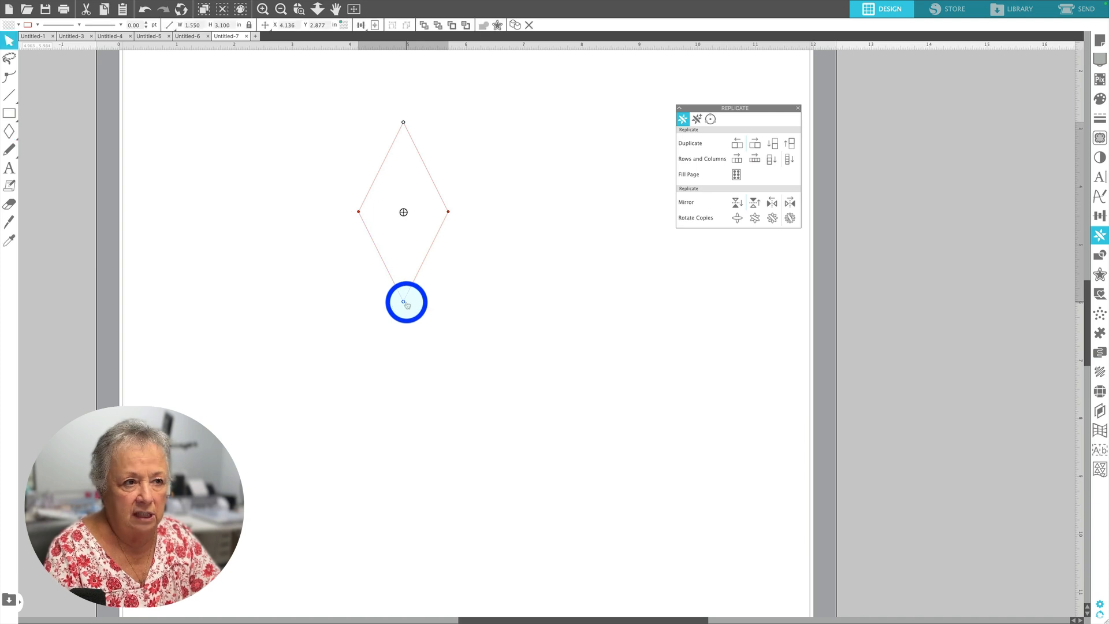
{"action": "right_click", "coordinate": [420, 154]}
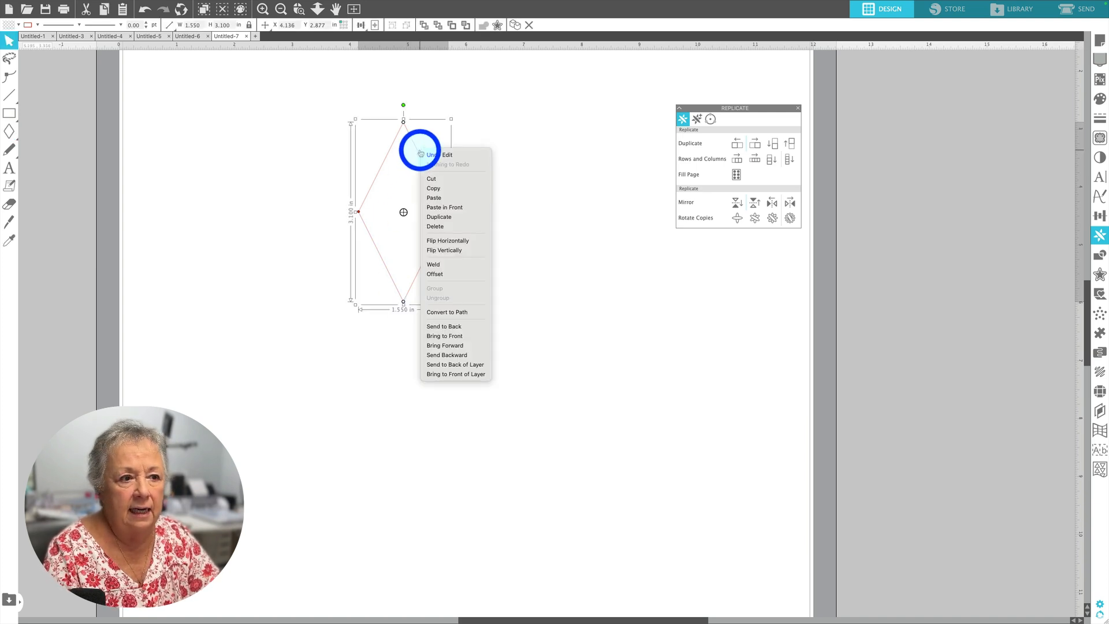
{"action": "left_click", "coordinate": [431, 312]}
{"action": "key", "text": "super+z"}
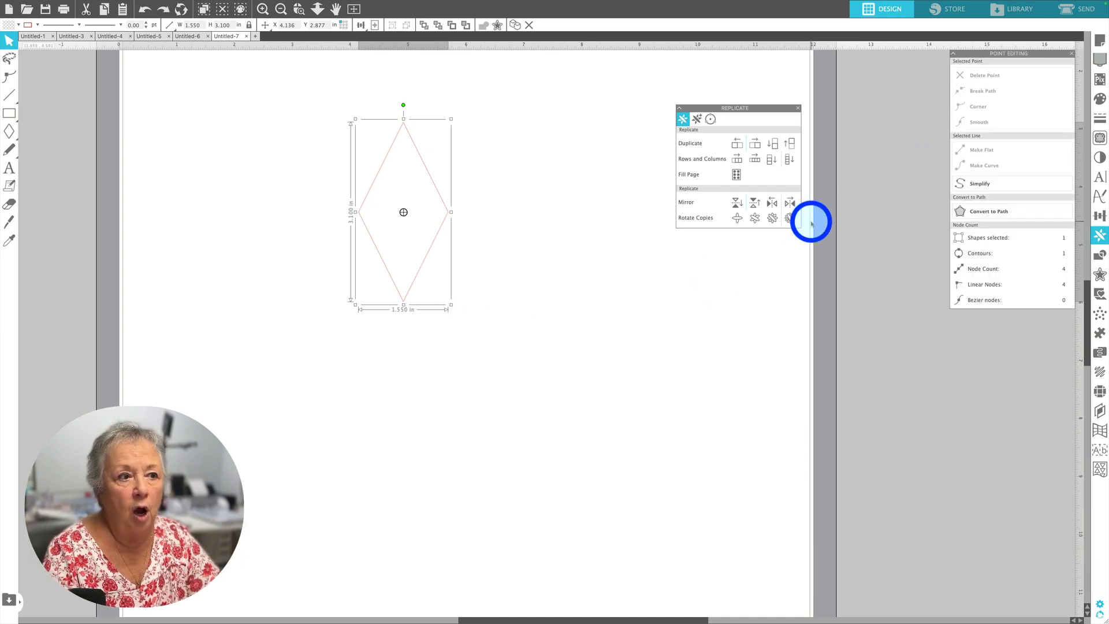
Edit the diamond's points, bring the point editing options beside it, and make its two upper sides curves
{"action": "double_click", "coordinate": [432, 252]}
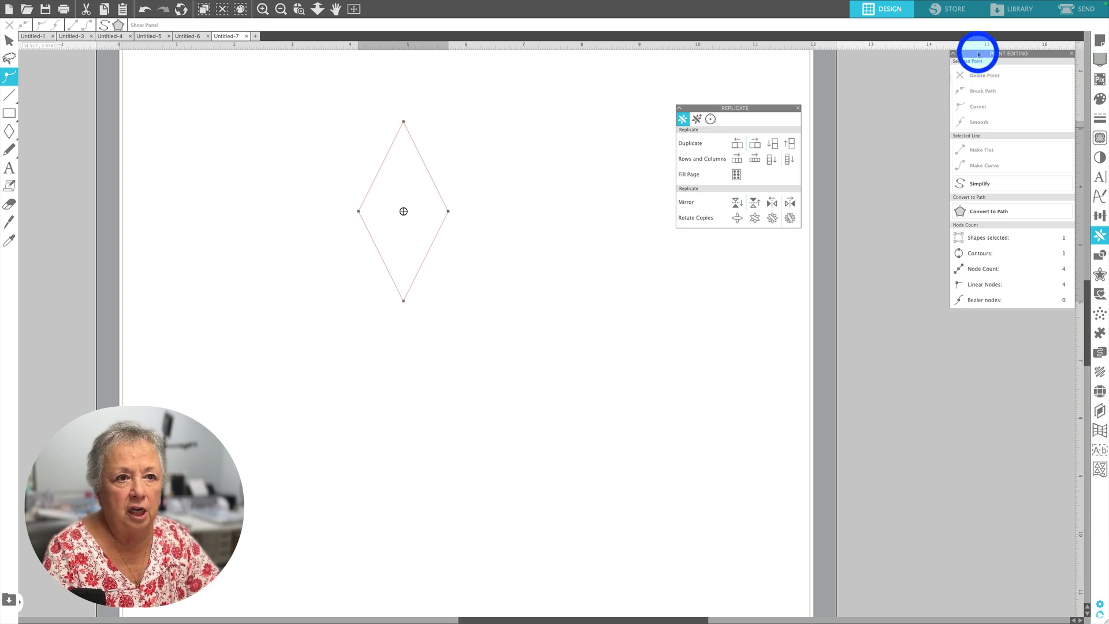
{"action": "left_click_drag", "start_coordinate": [979, 51], "coordinate": [607, 240]}
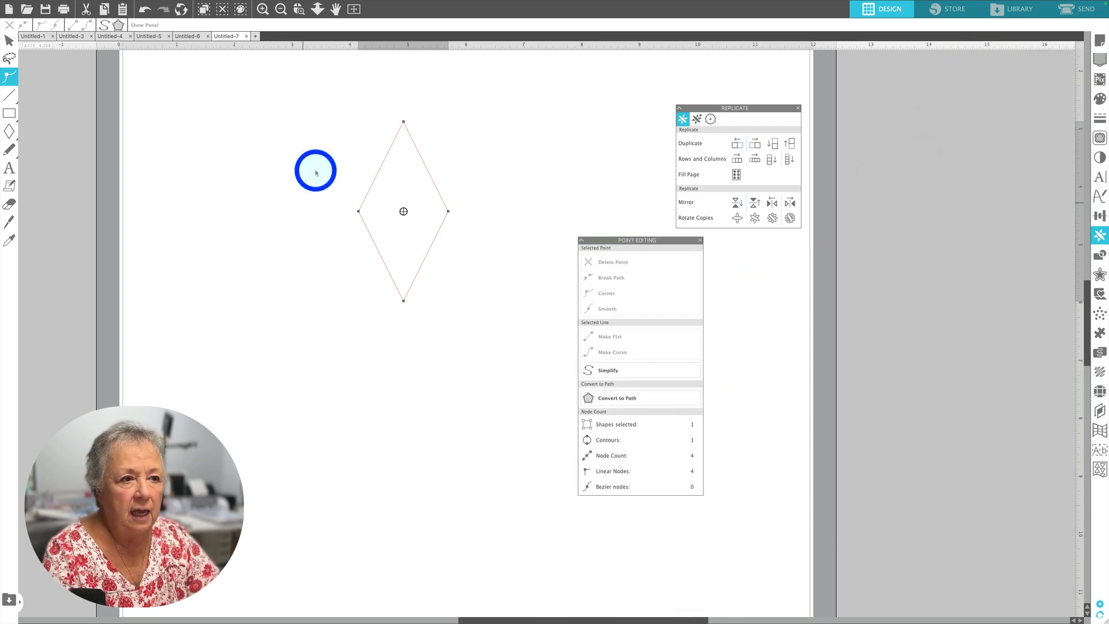
{"action": "left_click", "coordinate": [403, 123]}
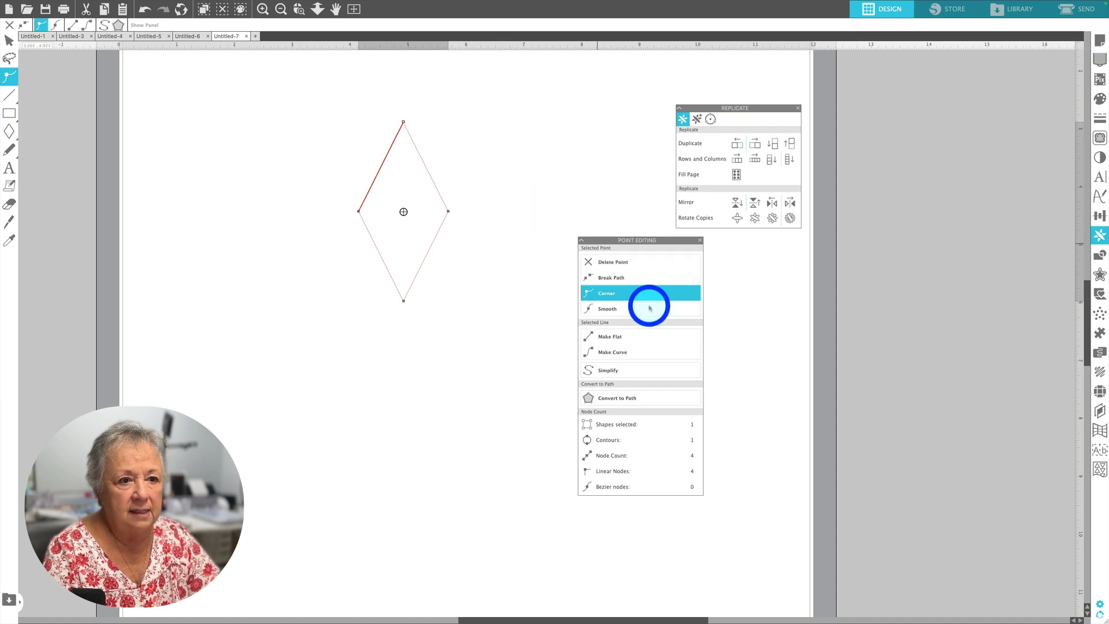
{"action": "left_click", "coordinate": [642, 351]}
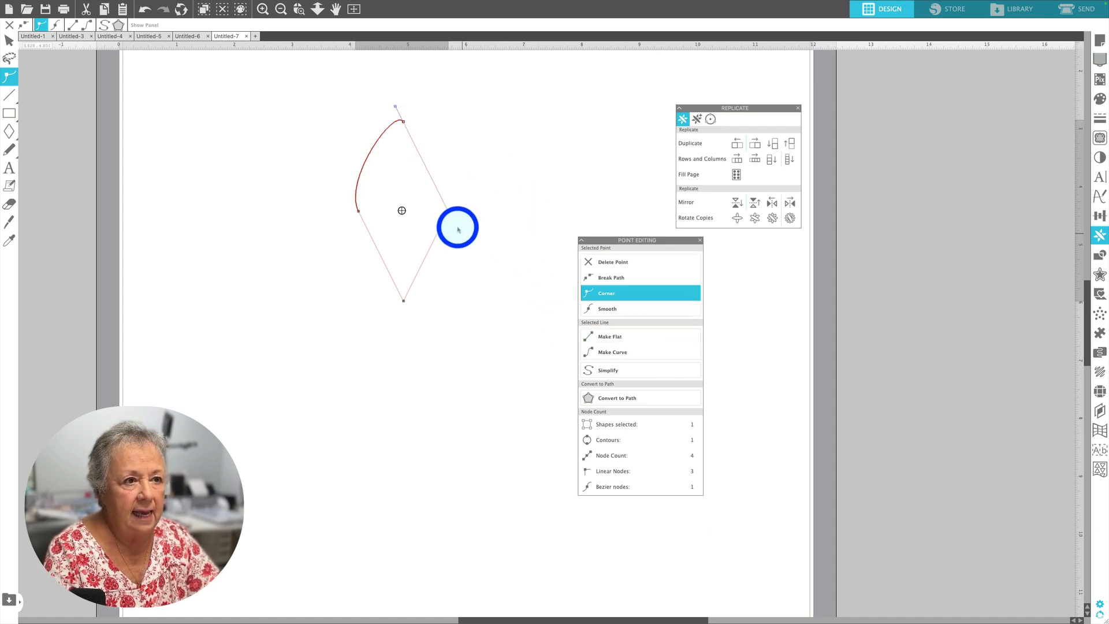
{"action": "left_click", "coordinate": [449, 212]}
{"action": "left_click", "coordinate": [618, 351]}
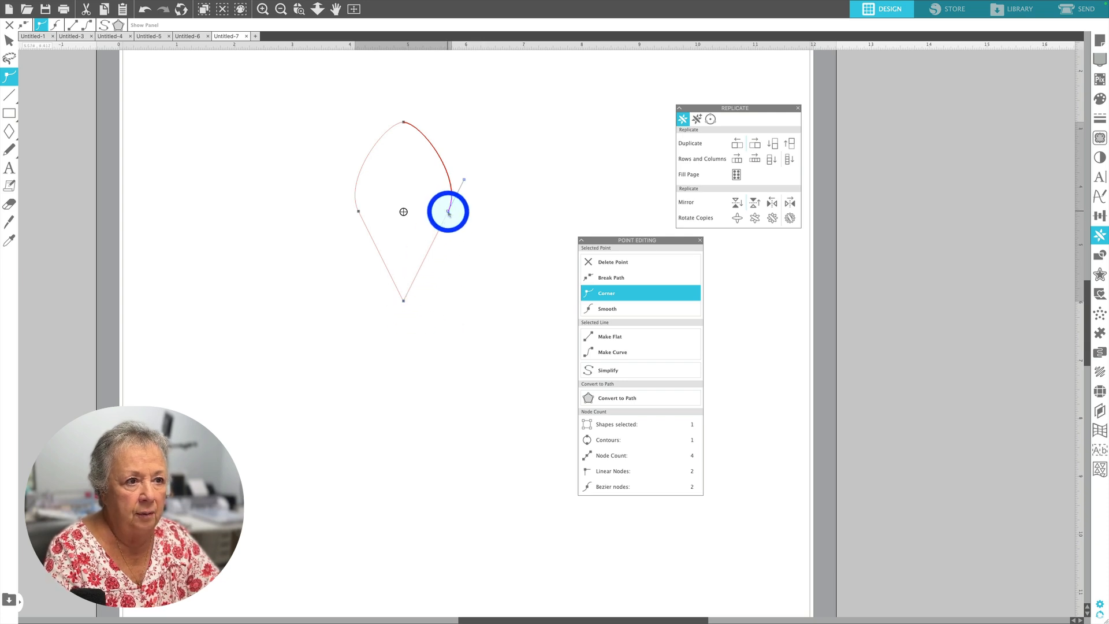
Make the diamond's two lower sides curves and smooth its corner points
{"action": "left_click", "coordinate": [404, 300]}
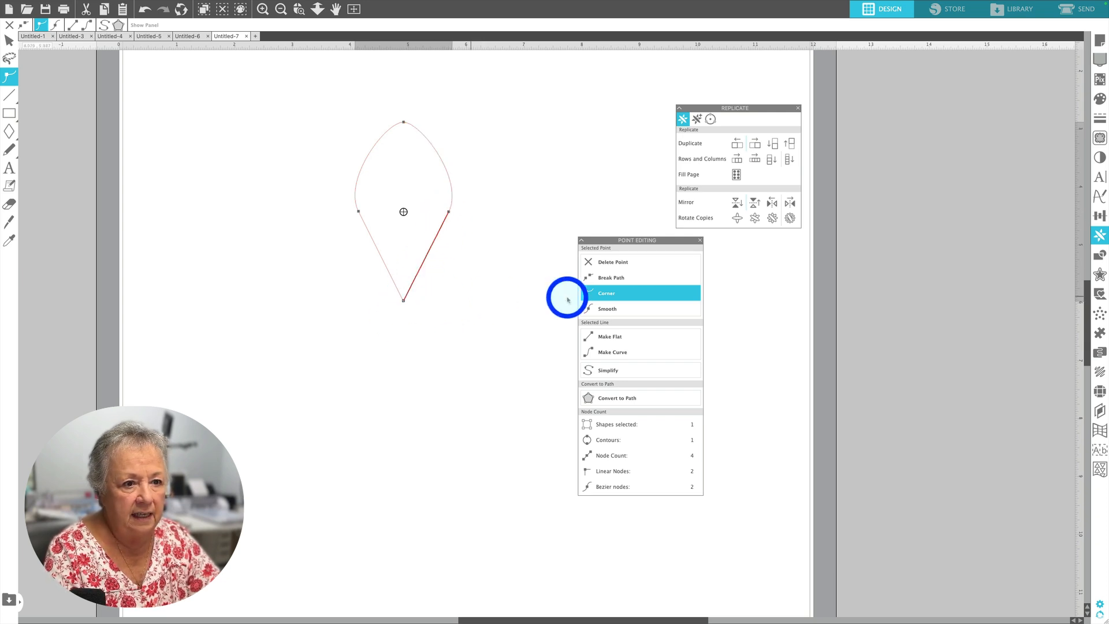
{"action": "left_click", "coordinate": [621, 352]}
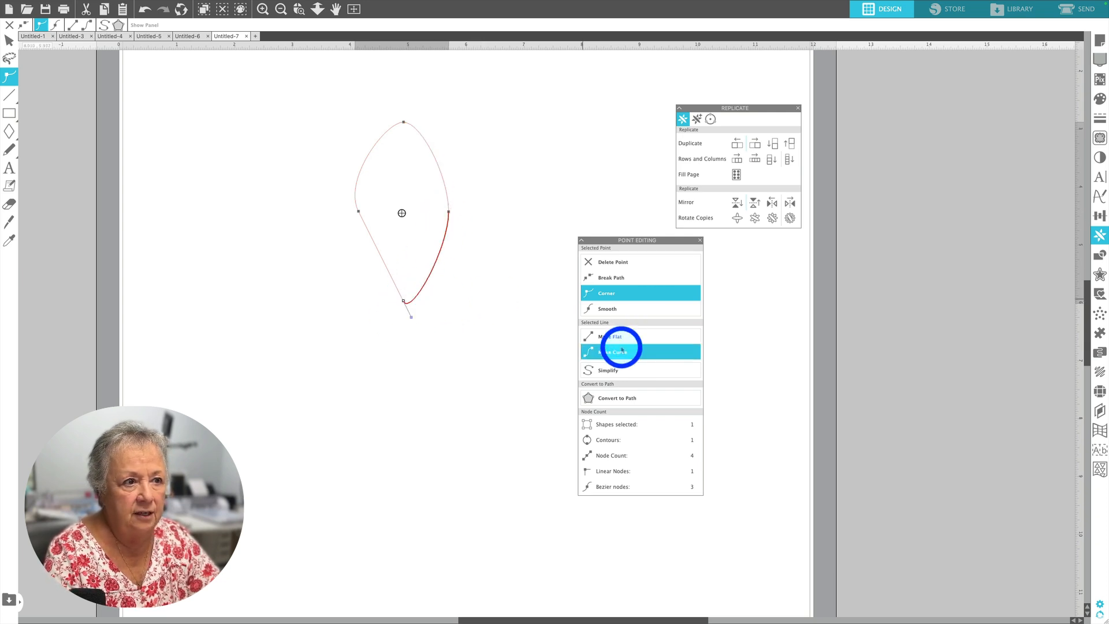
{"action": "left_click", "coordinate": [360, 213]}
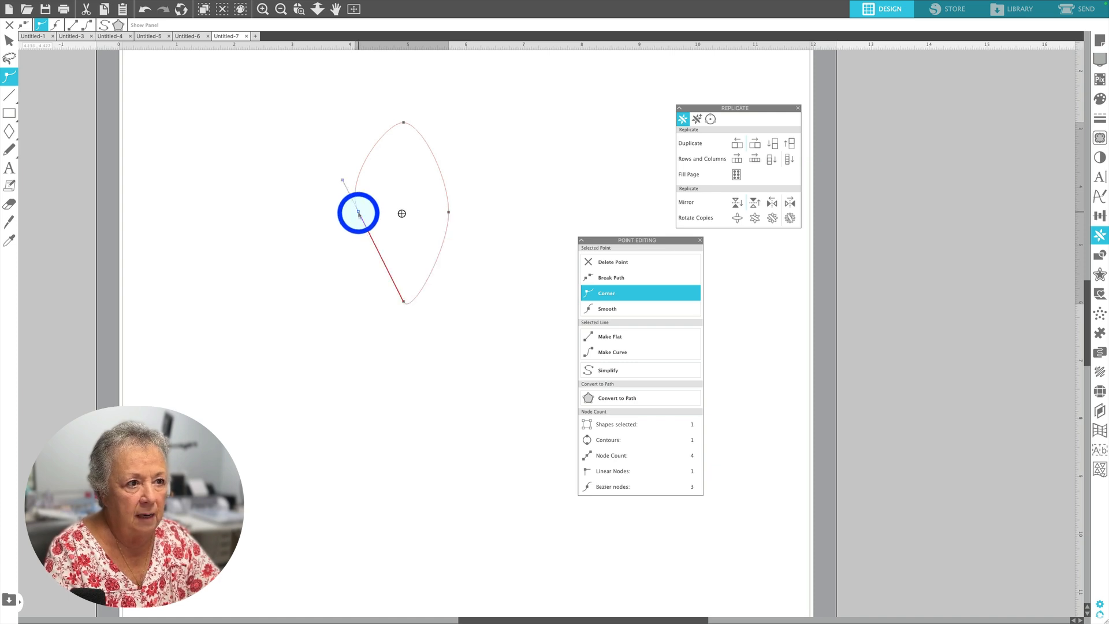
{"action": "left_click", "coordinate": [614, 350]}
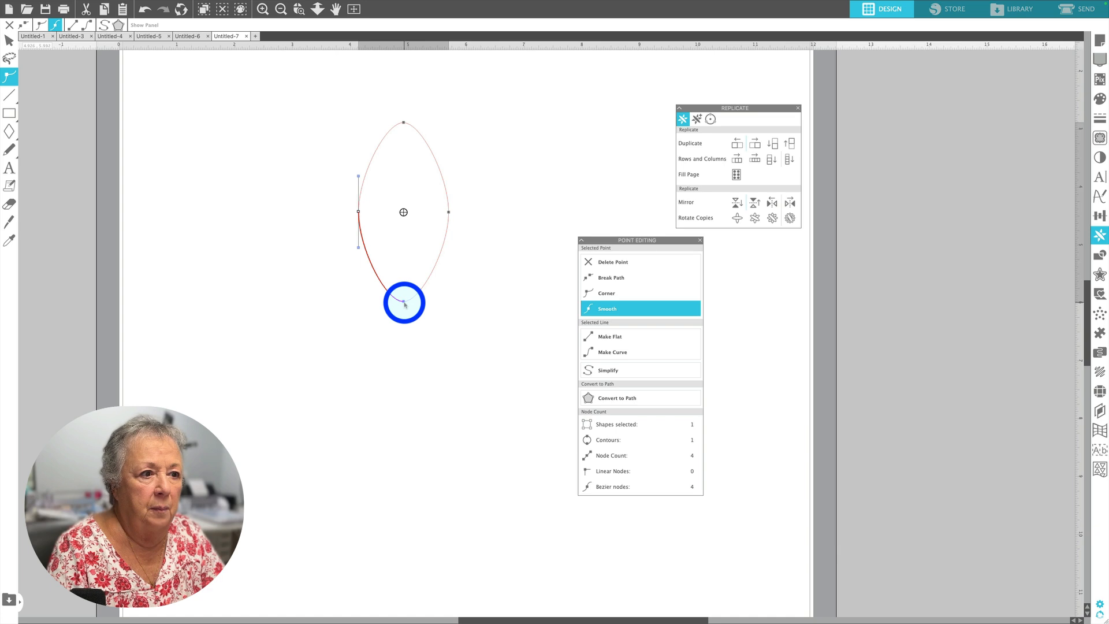
Lengthen the curved shape into a petal about 1.56 by 3.92 in by moving its end points and adjusting its lower curve, and finish point editing
{"action": "mouse_move", "coordinate": [403, 302]}
{"action": "left_mouse_down"}
{"action": "mouse_move", "coordinate": [402, 350]}
{"action": "mouse_move", "coordinate": [431, 342]}
{"action": "left_mouse_up"}
{"action": "left_click_drag", "start_coordinate": [382, 339], "coordinate": [373, 341]}
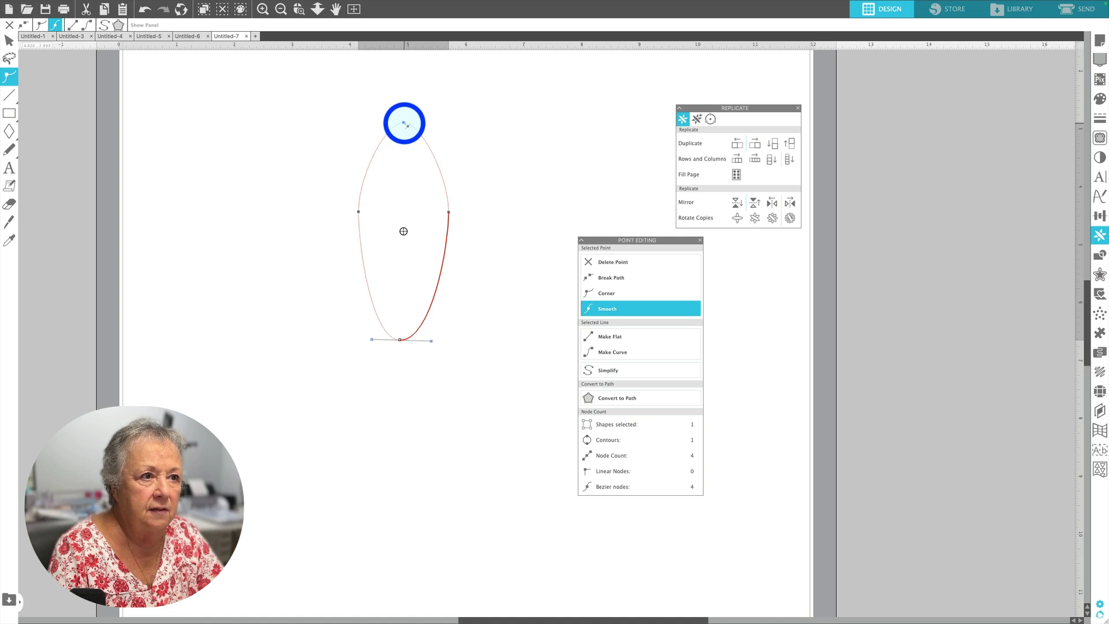
{"action": "left_click", "coordinate": [403, 123]}
{"action": "left_click_drag", "start_coordinate": [404, 123], "coordinate": [402, 113]}
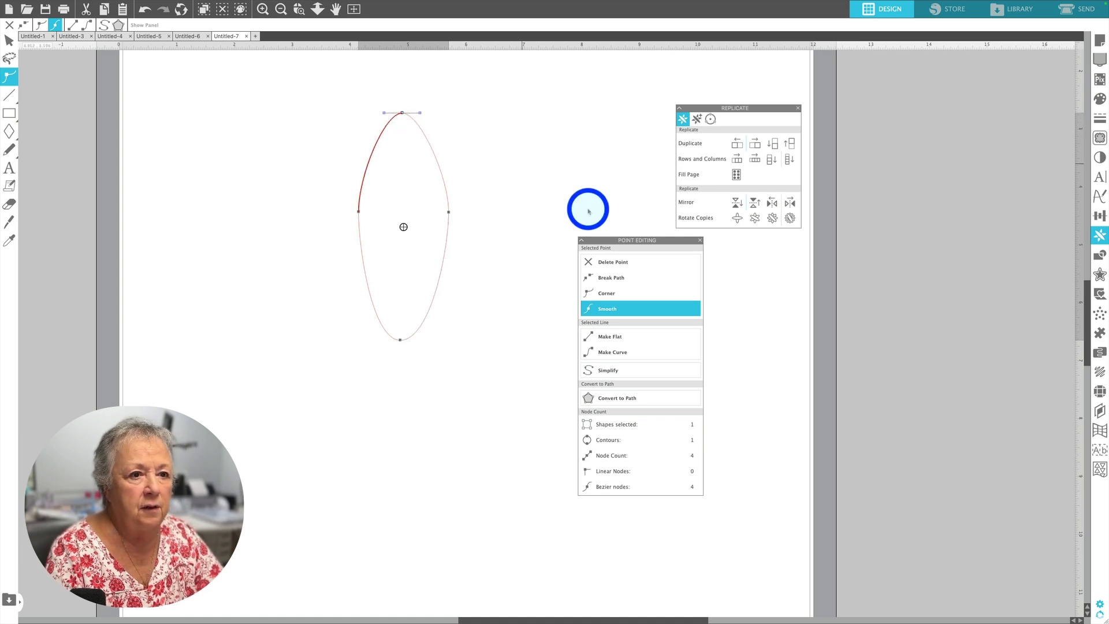
{"action": "left_click", "coordinate": [701, 241]}
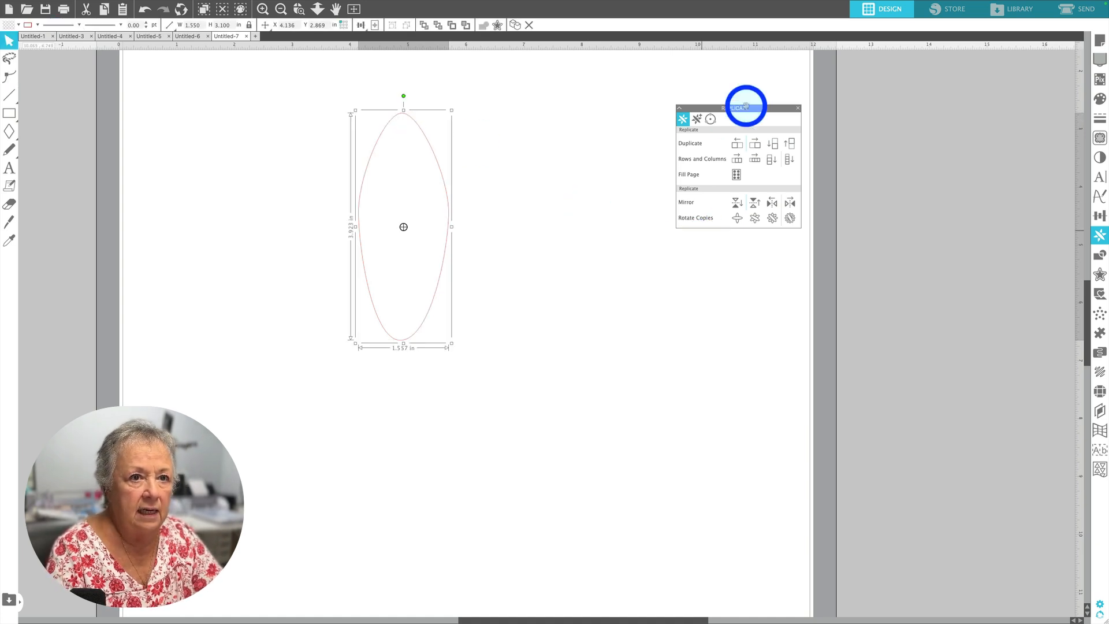
Shrink the petal to about 1.28 by 3.23 in, placed in the page's upper-left area, and fill it yellow
{"action": "left_click", "coordinate": [798, 108]}
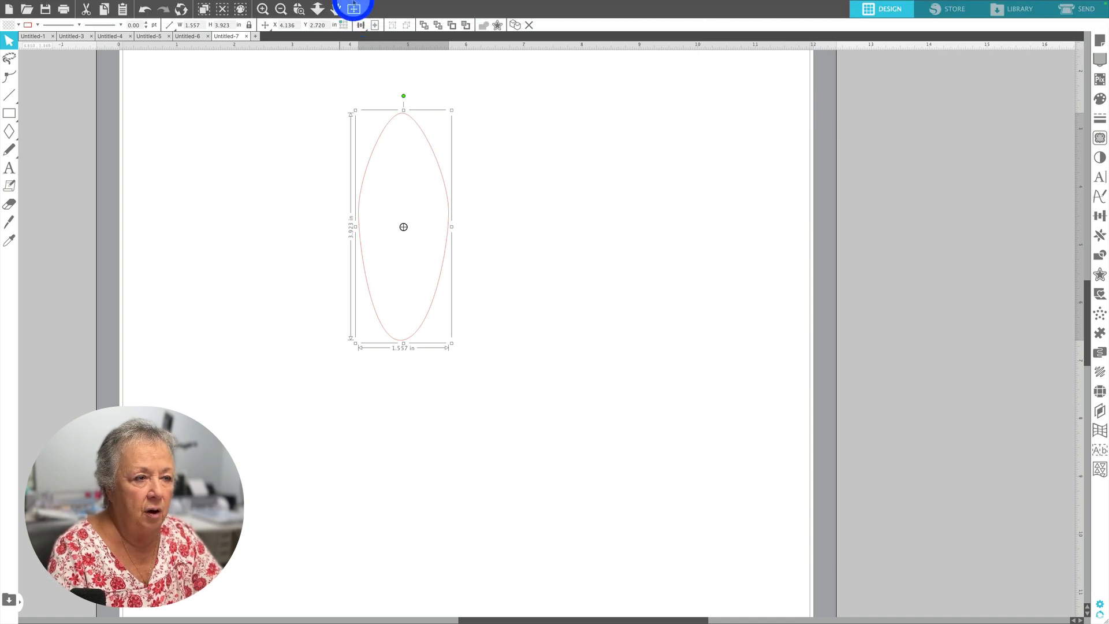
{"action": "left_click", "coordinate": [352, 9]}
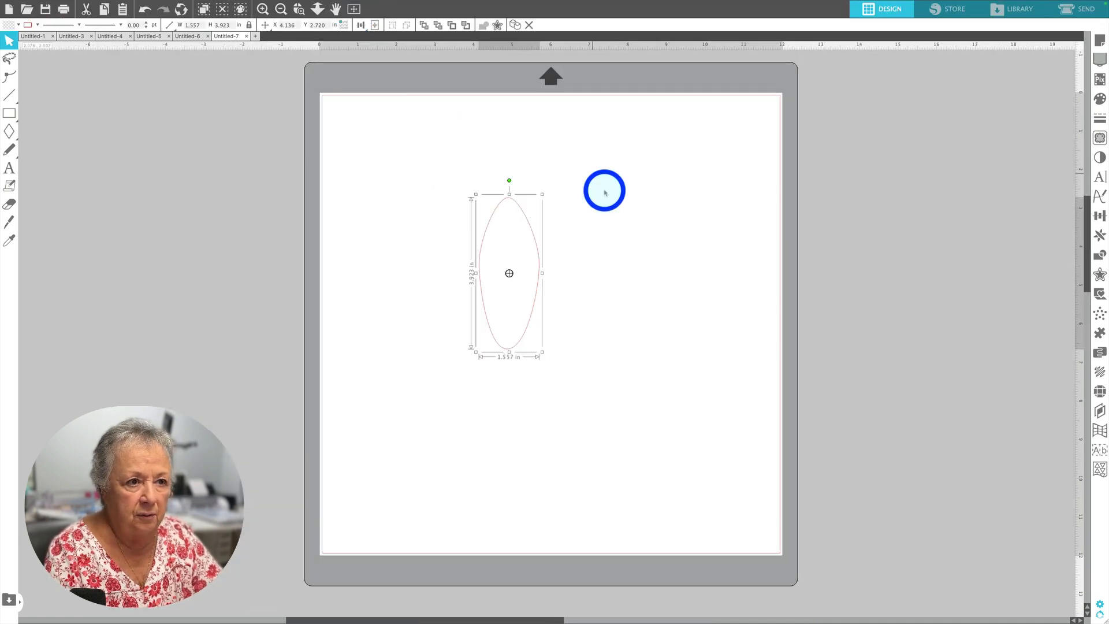
{"action": "left_click_drag", "start_coordinate": [529, 234], "coordinate": [475, 152]}
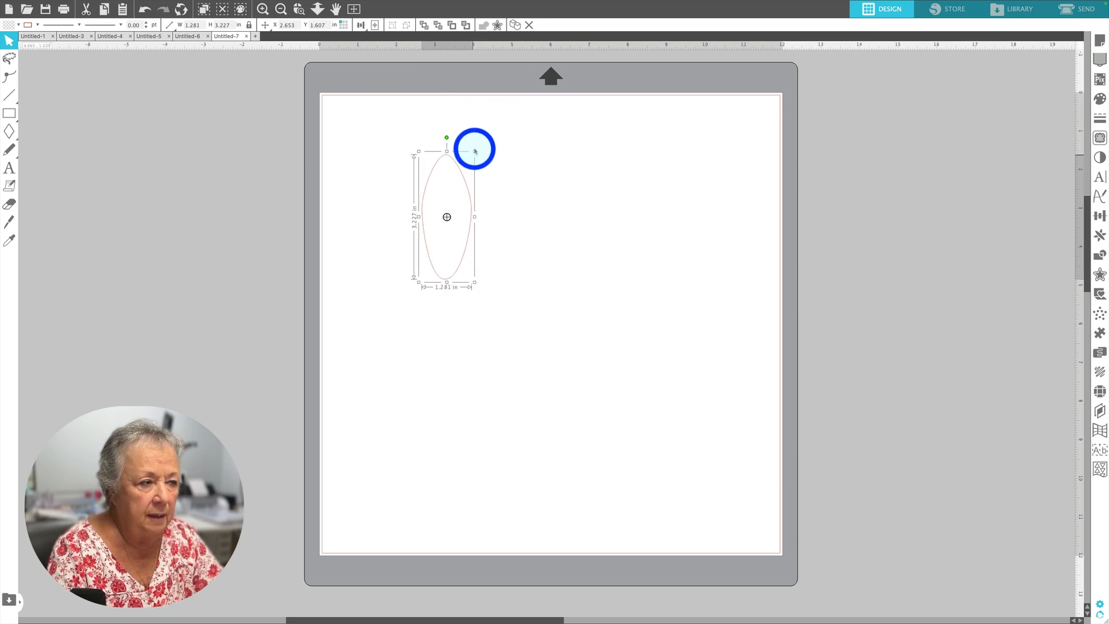
{"action": "left_click", "coordinate": [18, 25]}
{"action": "left_click", "coordinate": [78, 82]}
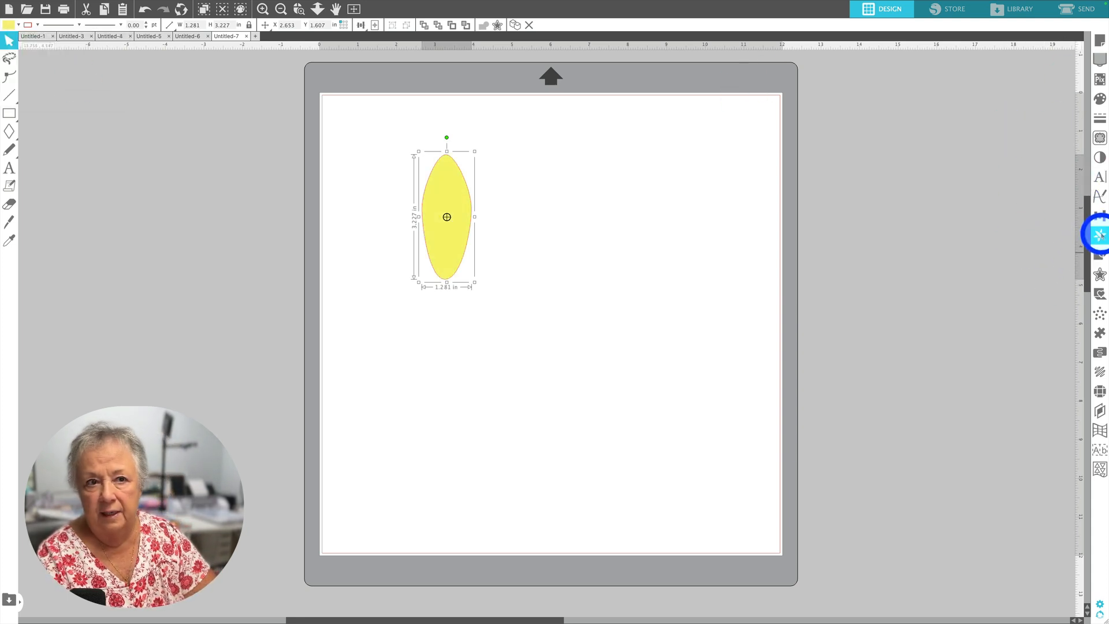
Bring the Replicate options near the petal, try five rotated copies about its middle, and undo them
{"action": "left_click", "coordinate": [1099, 236]}
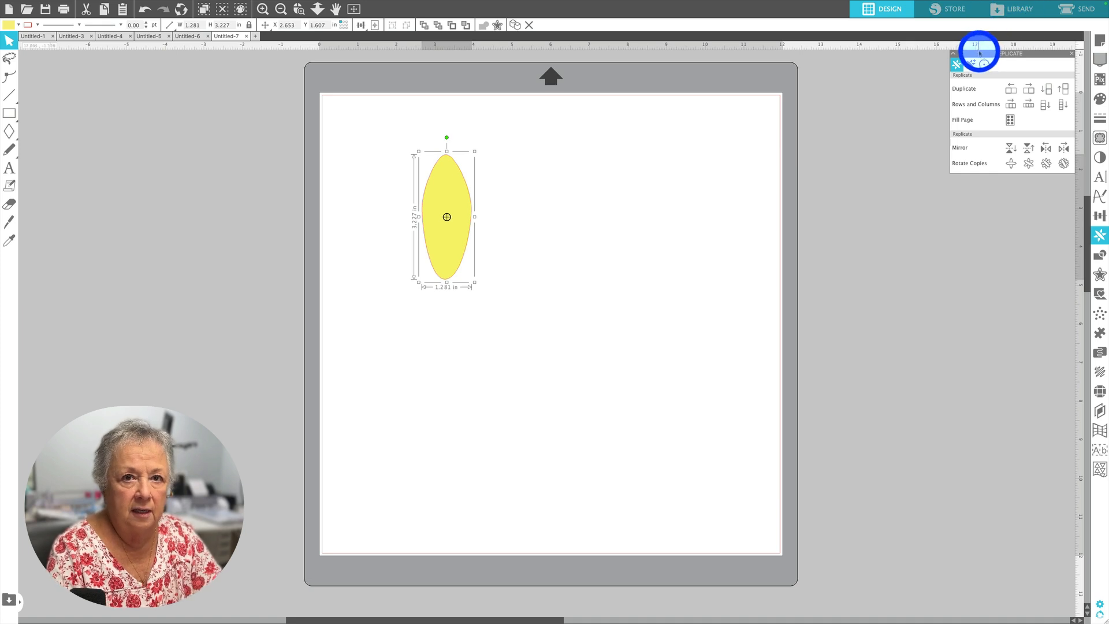
{"action": "left_click_drag", "start_coordinate": [980, 54], "coordinate": [687, 127]}
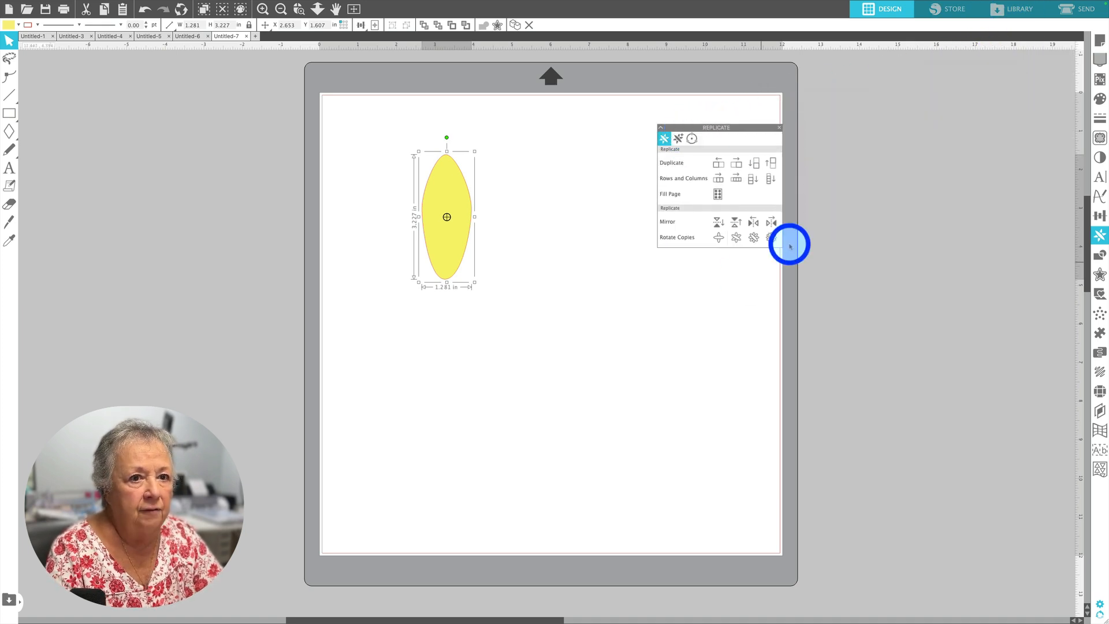
{"action": "left_click", "coordinate": [771, 237]}
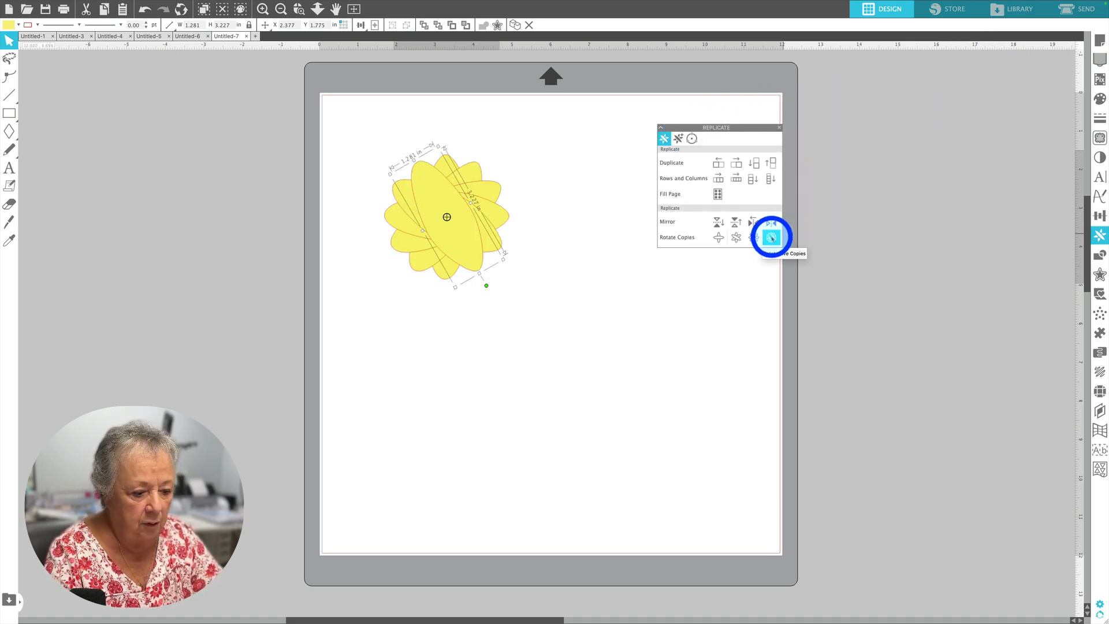
{"action": "key", "text": "super+z"}
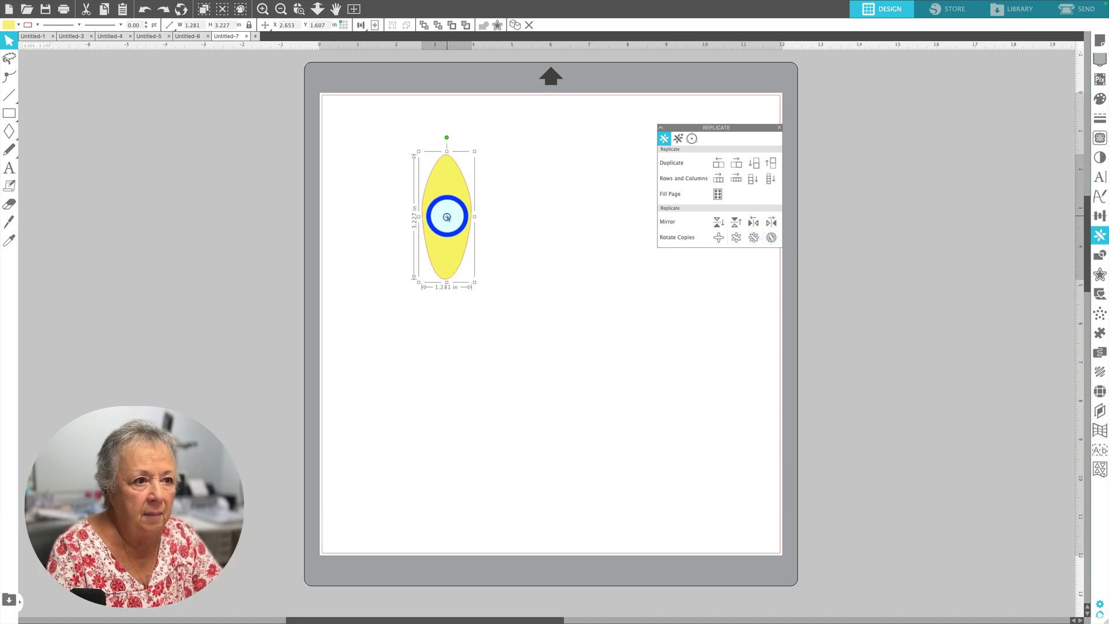
Move the petal's center of rotation down to the blank page below it, try five rotated copies, and undo them
{"action": "left_click_drag", "start_coordinate": [447, 217], "coordinate": [443, 386]}
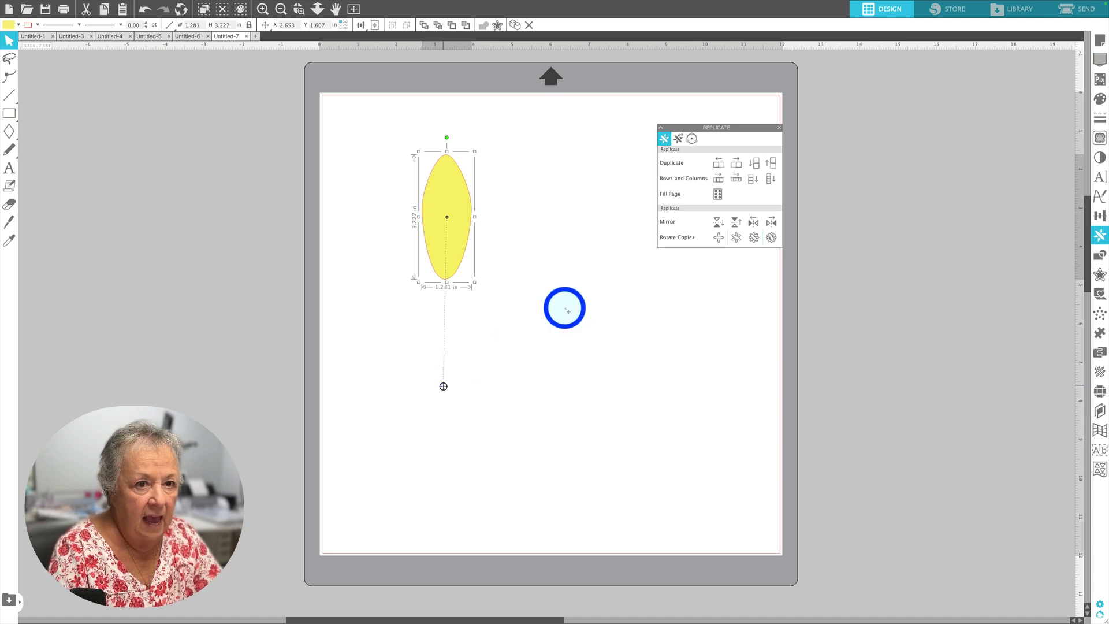
{"action": "left_click", "coordinate": [772, 237]}
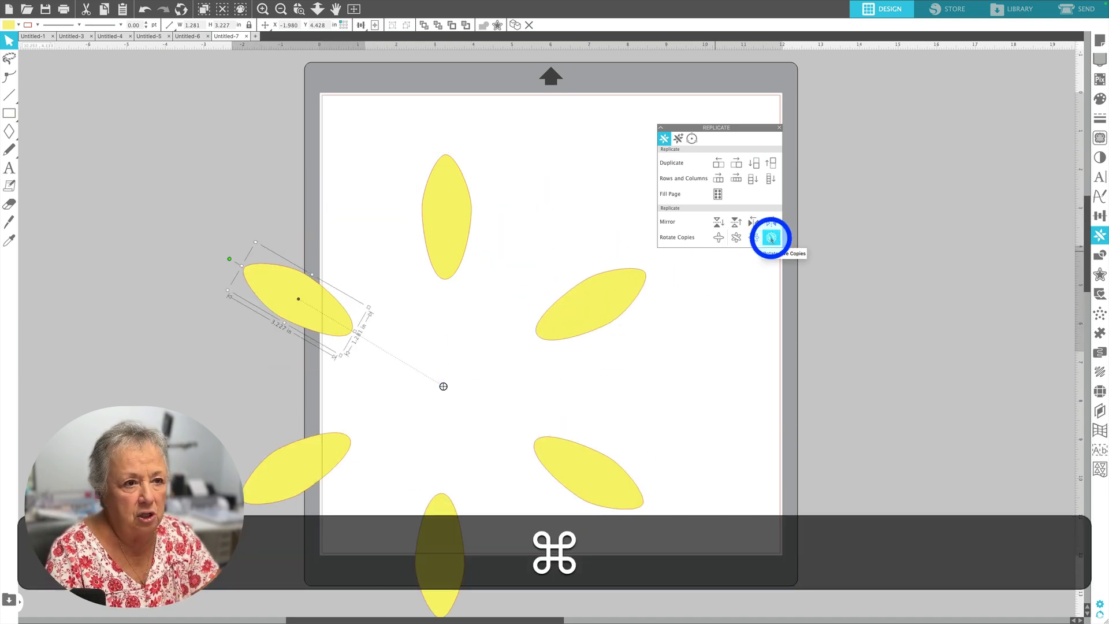
{"action": "key", "text": "super+z"}
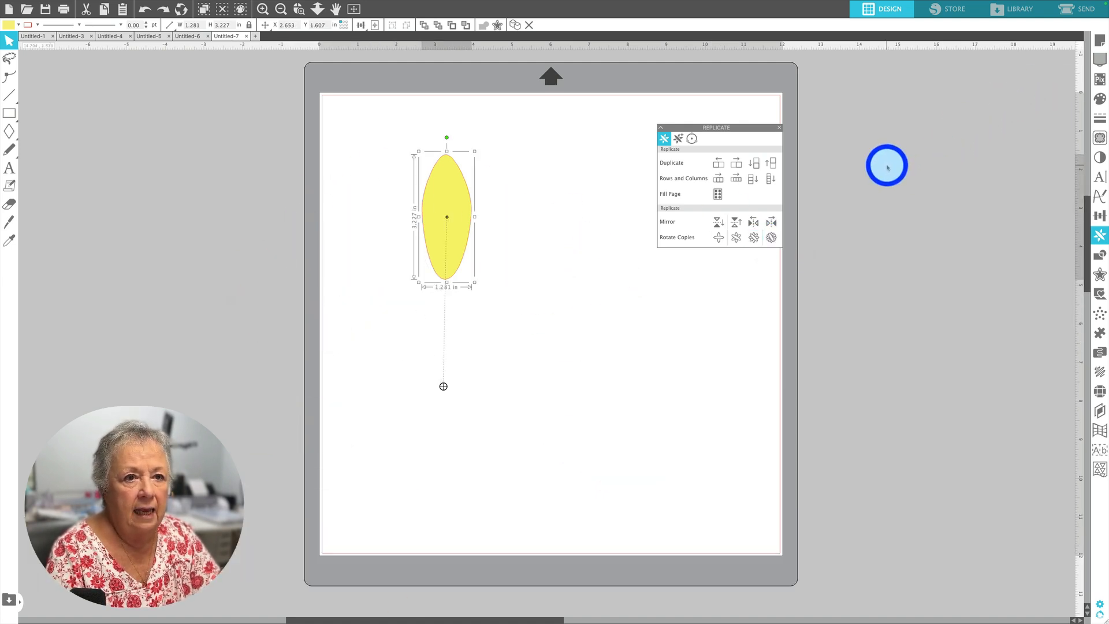
Configure the petal's replication for 11 copies in place, each rotated by 30 degrees
{"action": "left_click", "coordinate": [679, 140]}
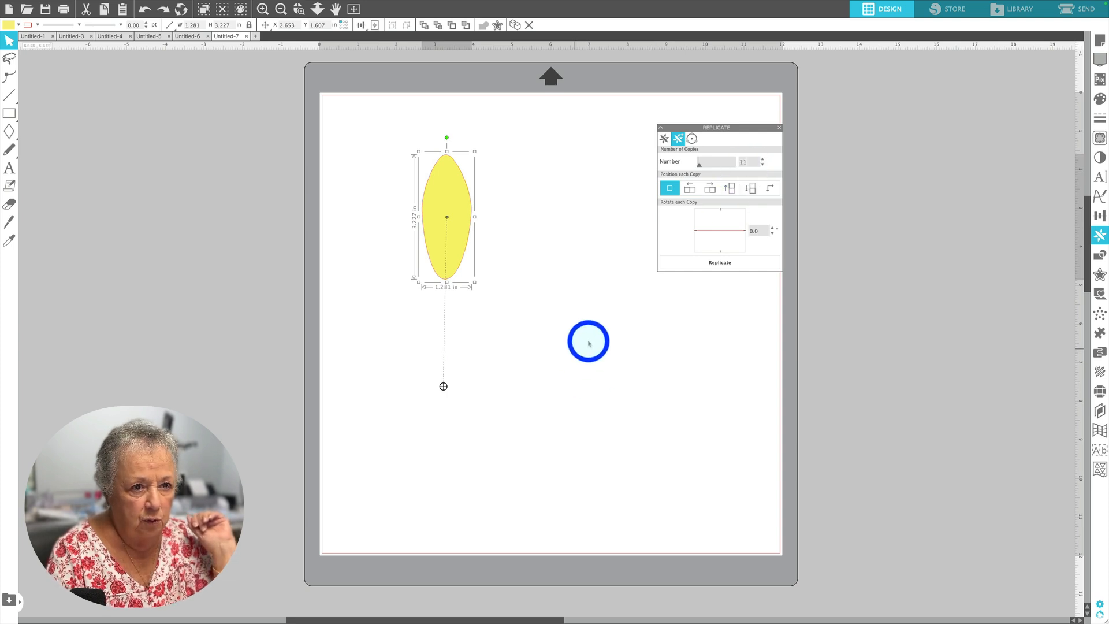
{"action": "left_click", "coordinate": [772, 228]}
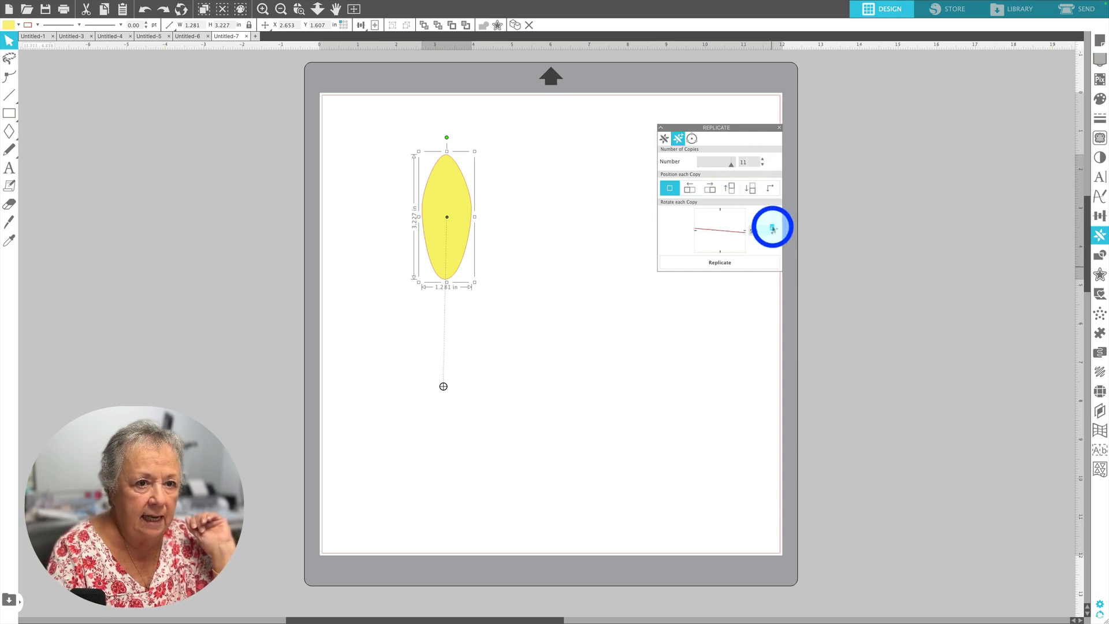
{"action": "left_click", "coordinate": [773, 229]}
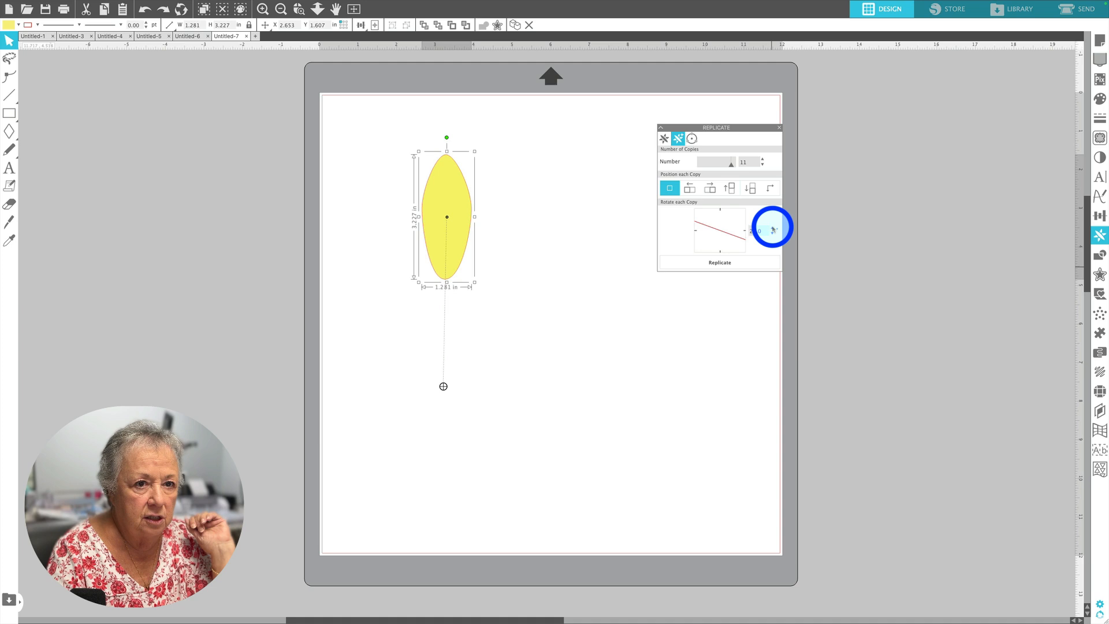
{"action": "left_click", "coordinate": [773, 228]}
{"action": "left_click", "coordinate": [773, 229]}
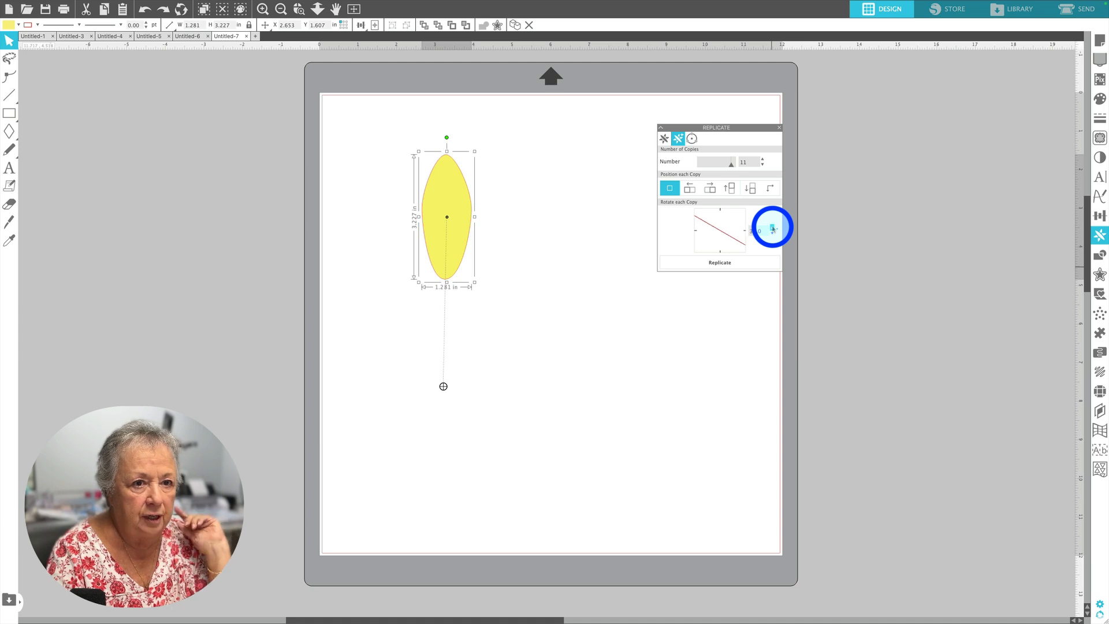
Try the 11 rotated copies about the current center of rotation and about one nearer the petal, undoing each set
{"action": "left_click", "coordinate": [707, 268]}
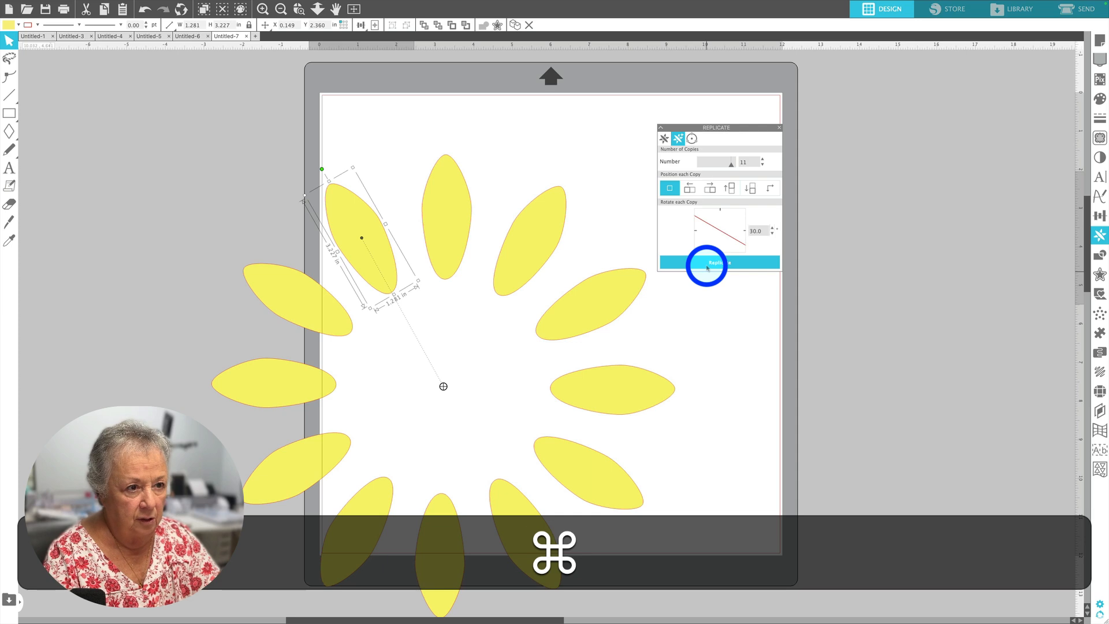
{"action": "key", "text": "super+z"}
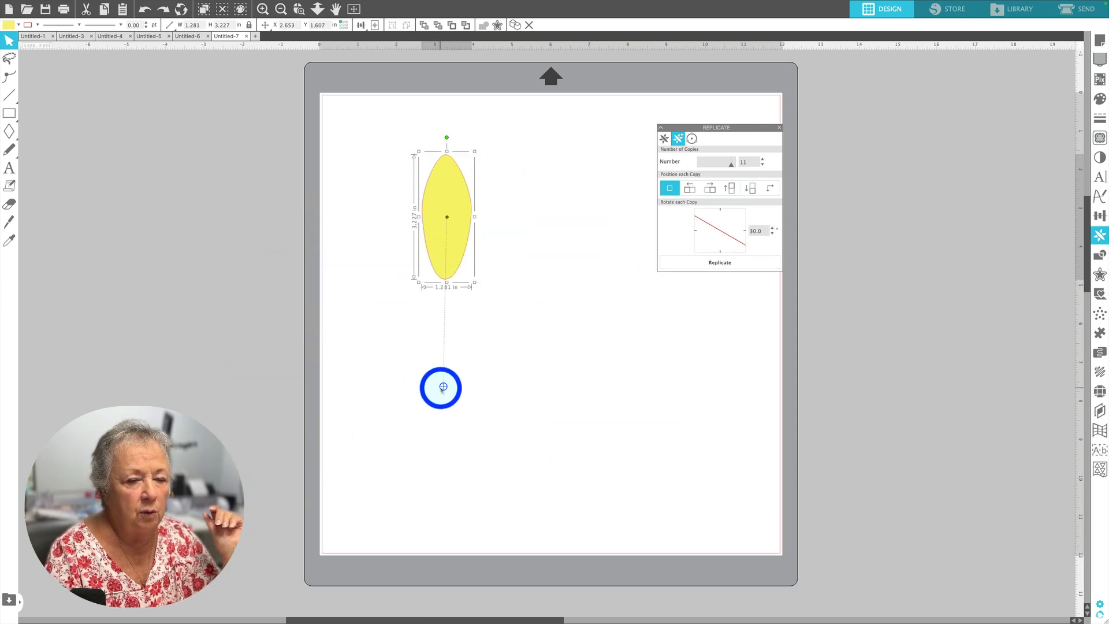
{"action": "left_click_drag", "start_coordinate": [444, 387], "coordinate": [446, 349]}
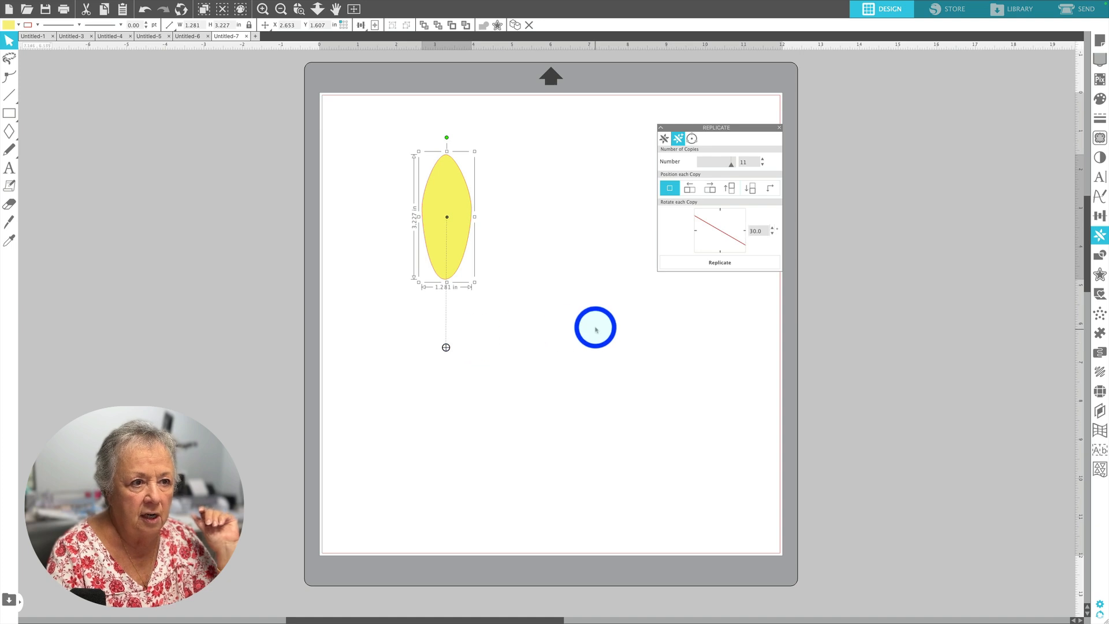
{"action": "left_click", "coordinate": [705, 263]}
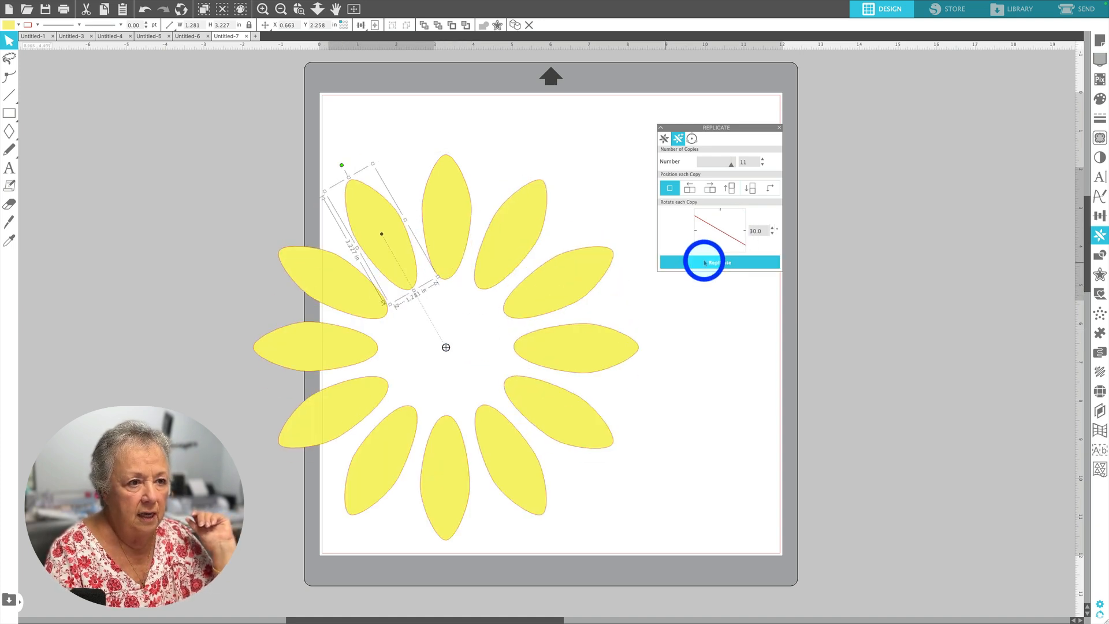
{"action": "key", "text": "super+z"}
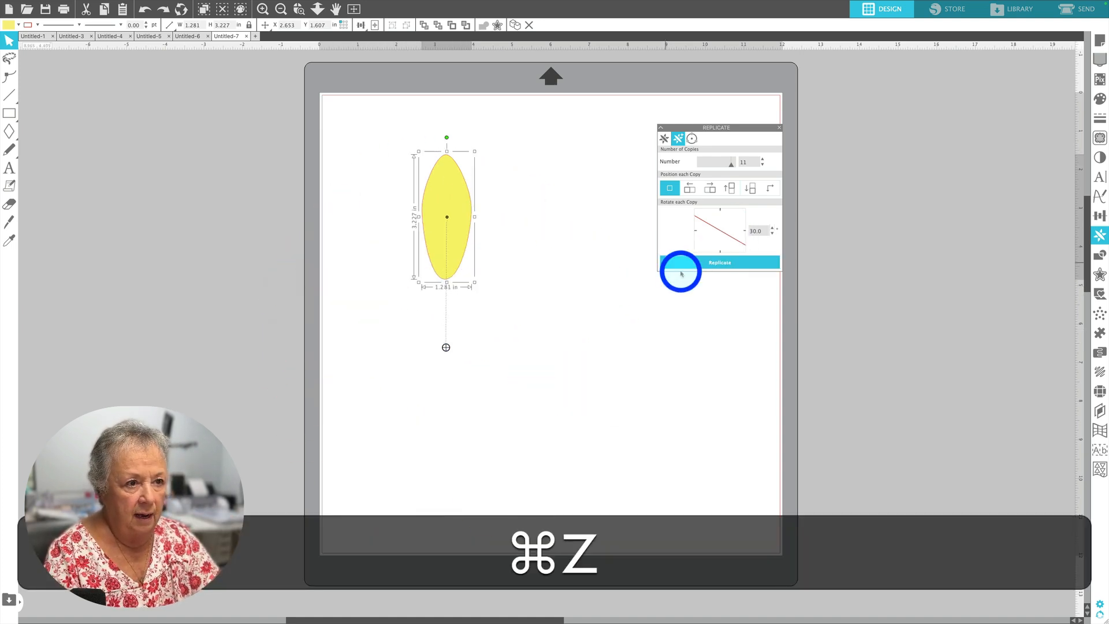
Move the petal's center of rotation up to just below its lower tip and replicate the petal into a full flower
{"action": "left_click_drag", "start_coordinate": [446, 349], "coordinate": [446, 322]}
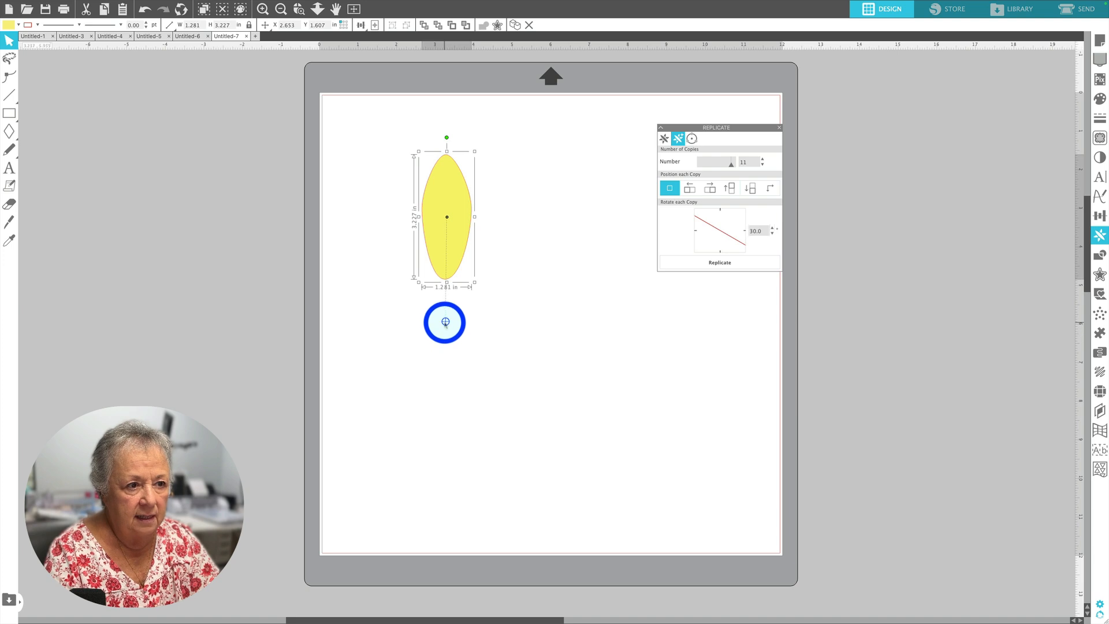
{"action": "left_click", "coordinate": [700, 266]}
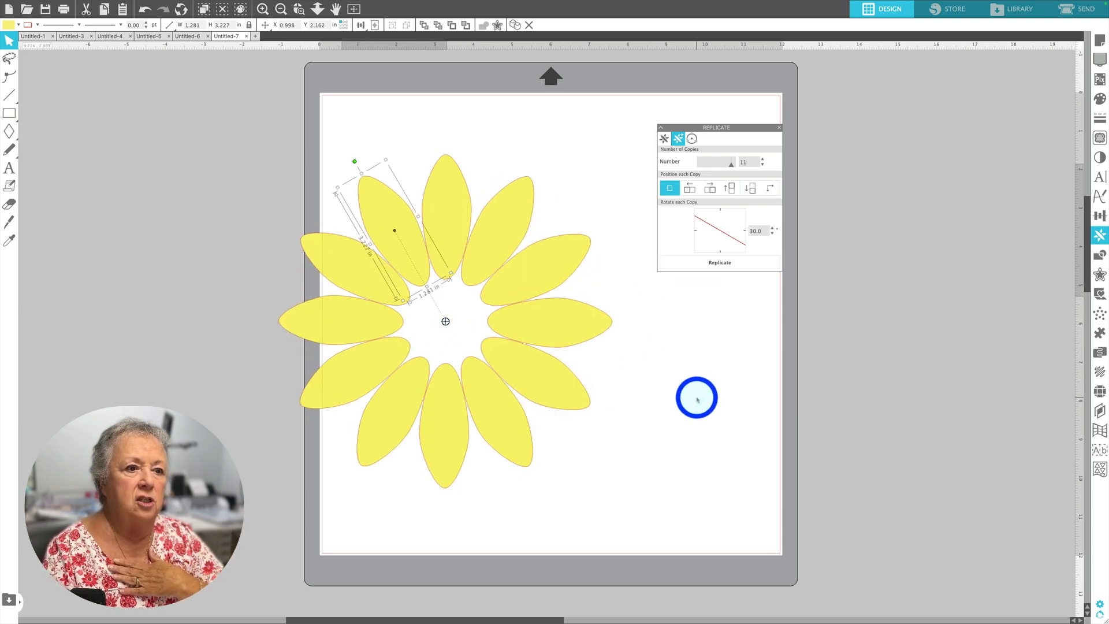
{"action": "left_click", "coordinate": [697, 398]}
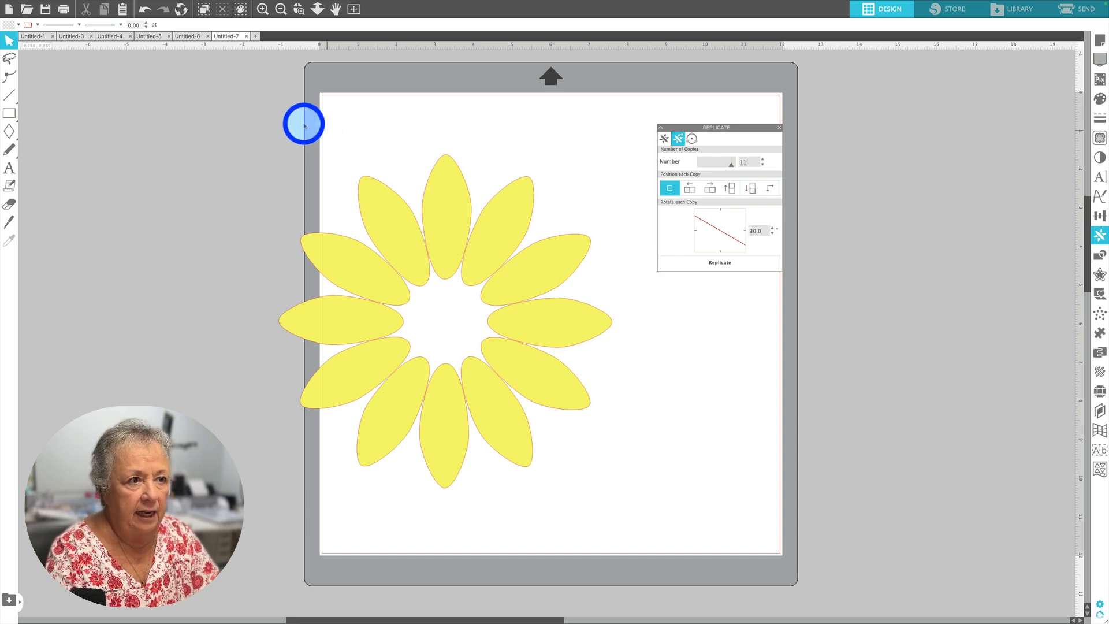
Duplicate the whole yellow flower down and to the left, and fill the duplicate with orange
{"action": "key", "text": "super+a"}
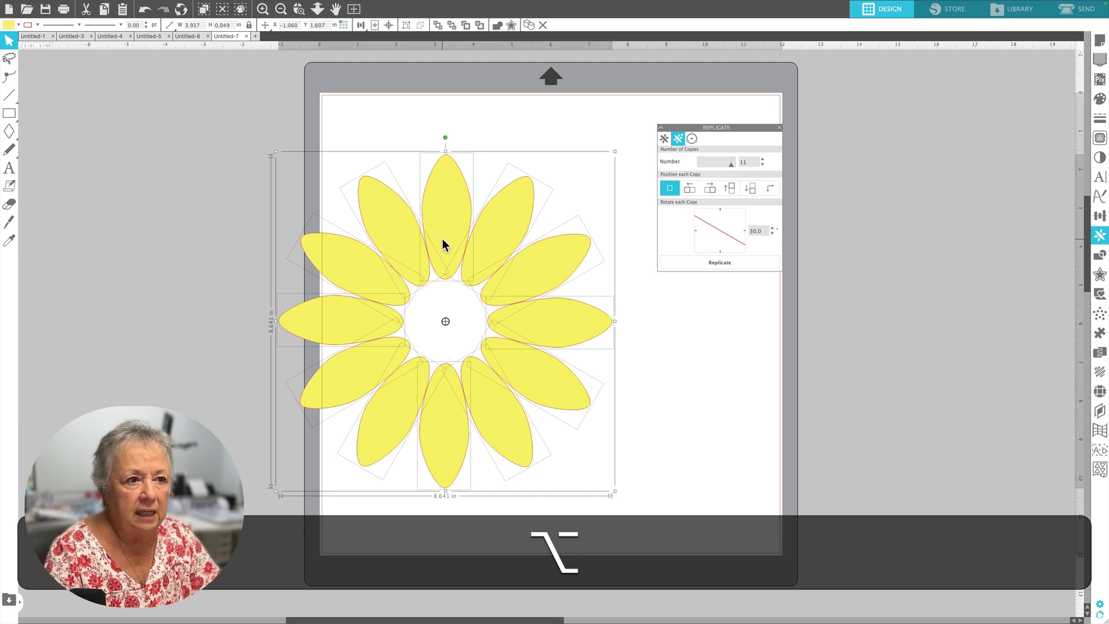
{"action": "left_click_drag", "start_coordinate": [445, 241], "coordinate": [255, 351]}
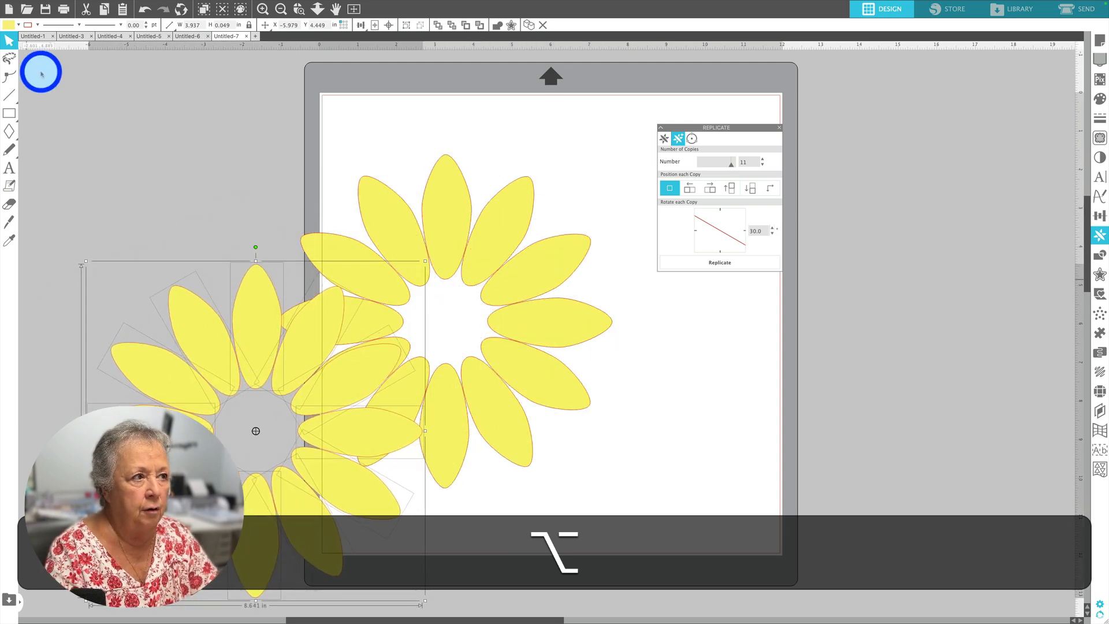
{"action": "left_click", "coordinate": [19, 25]}
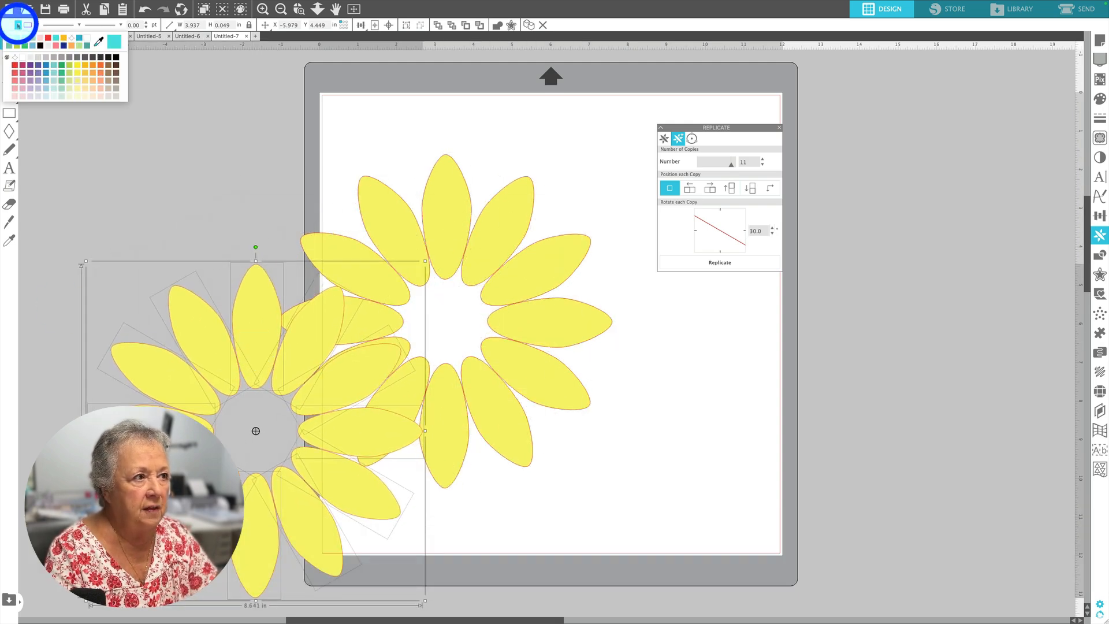
{"action": "left_click", "coordinate": [81, 56]}
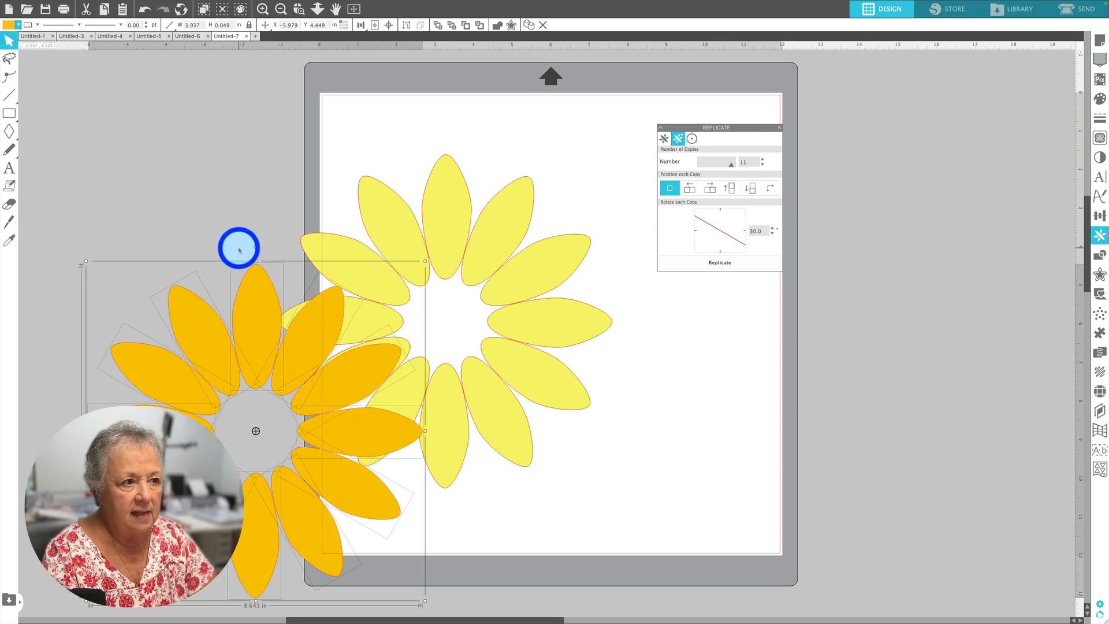
Group the orange petals and move the orange flower off the page, clear of the yellow one
{"action": "left_click_drag", "start_coordinate": [254, 248], "coordinate": [321, 274]}
{"action": "key", "text": "super+z"}
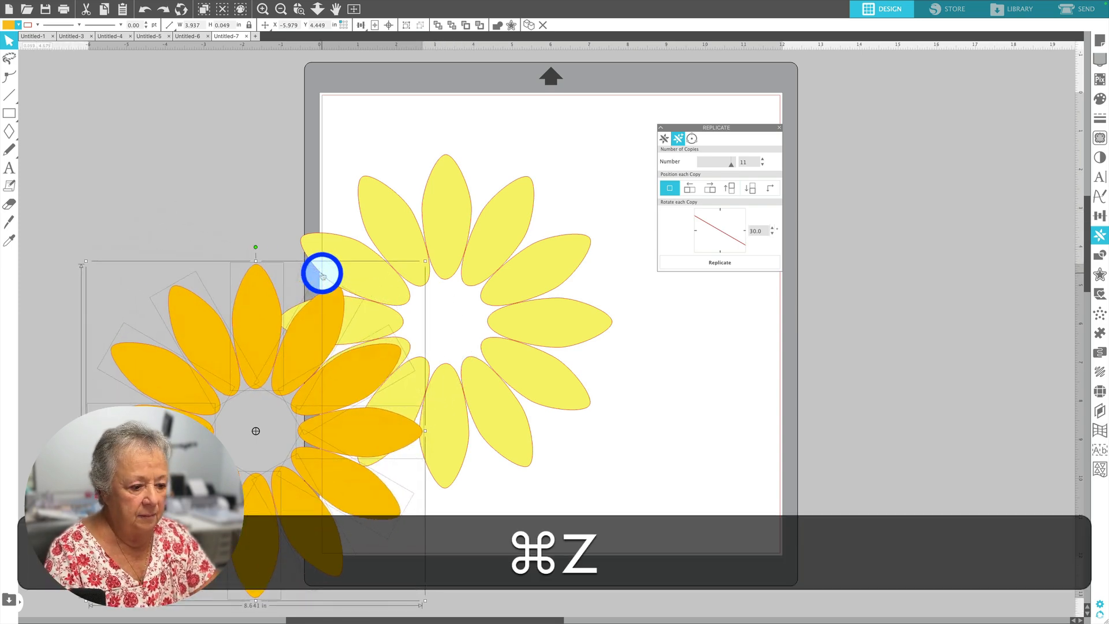
{"action": "key", "text": "super+g"}
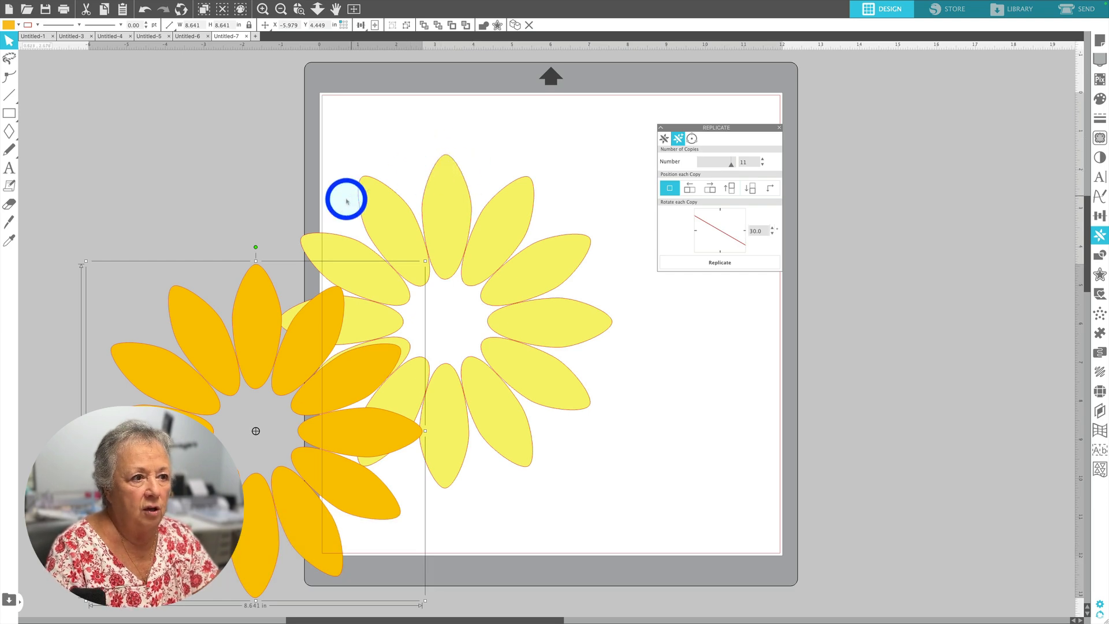
{"action": "left_click_drag", "start_coordinate": [250, 333], "coordinate": [102, 329]}
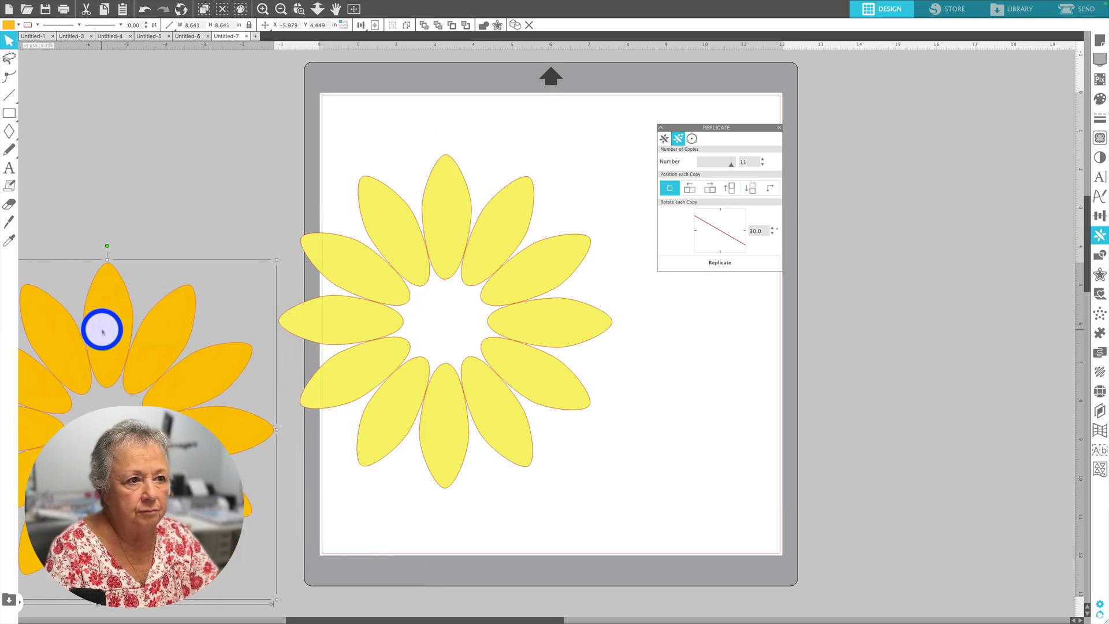
Group the yellow petals except the lowest one, then try centering both flowers on each other and undo it
{"action": "left_click_drag", "start_coordinate": [243, 123], "coordinate": [598, 364]}
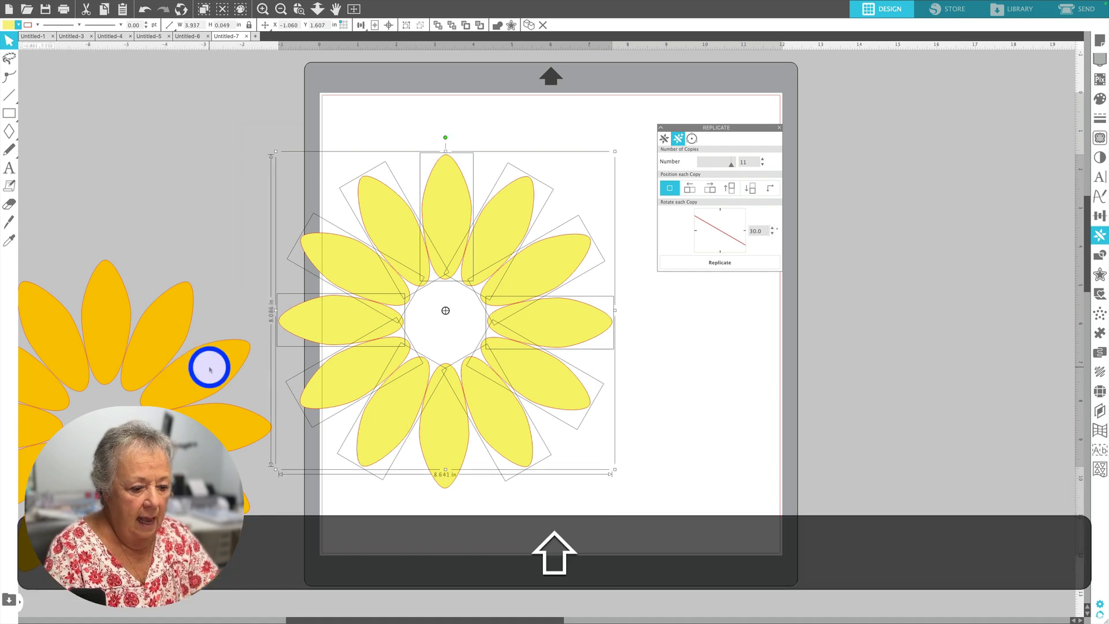
{"action": "key", "text": "super+g"}
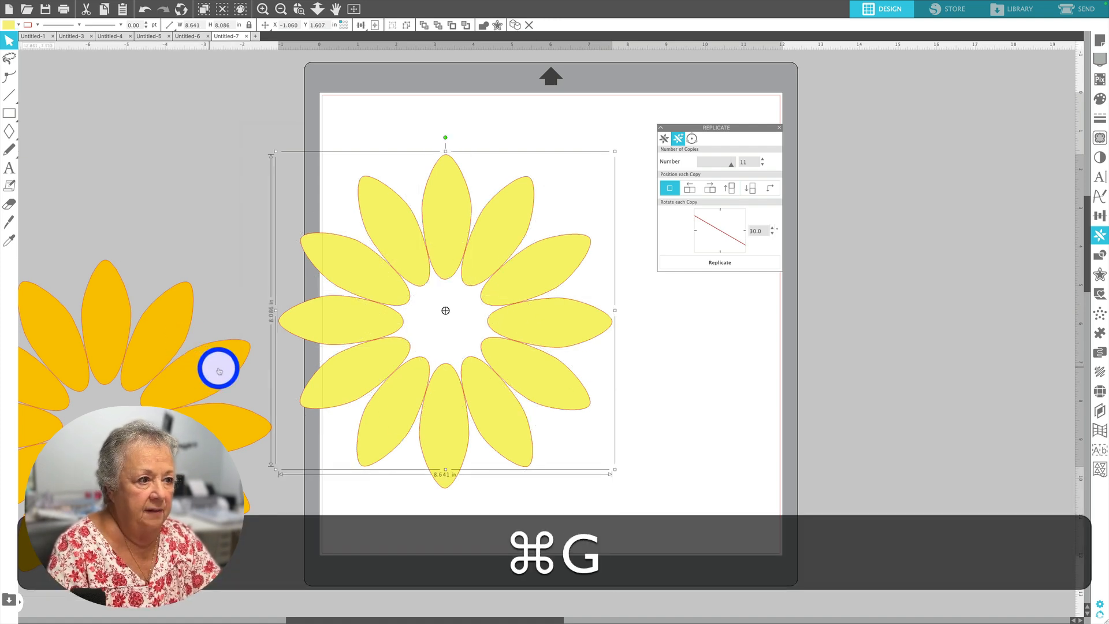
{"action": "left_click", "coordinate": [221, 371], "text": "shift"}
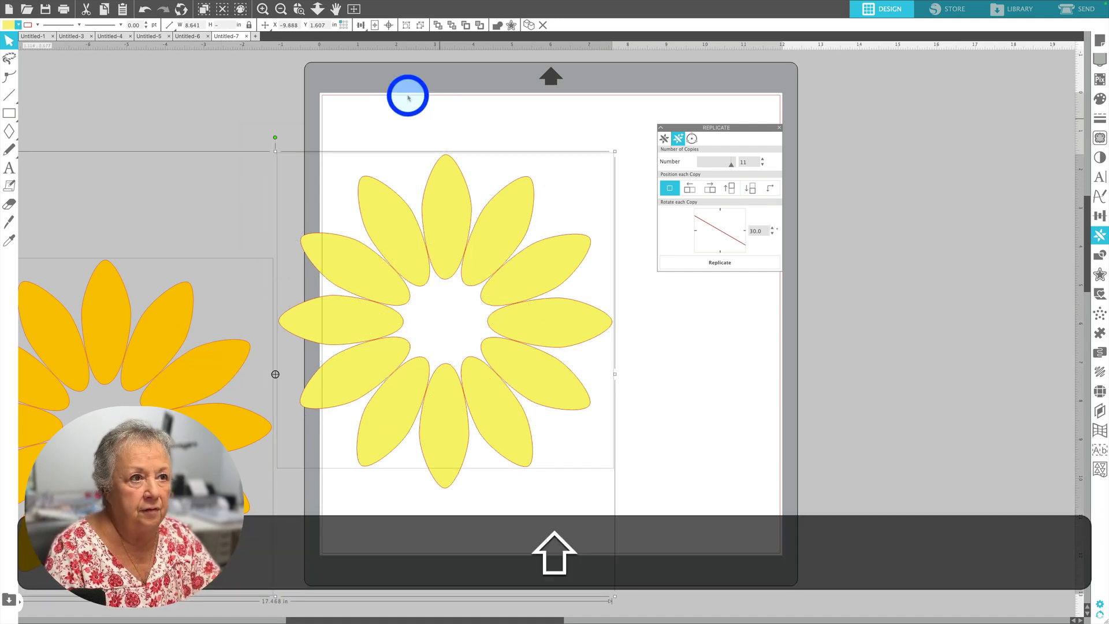
{"action": "left_click", "coordinate": [390, 26]}
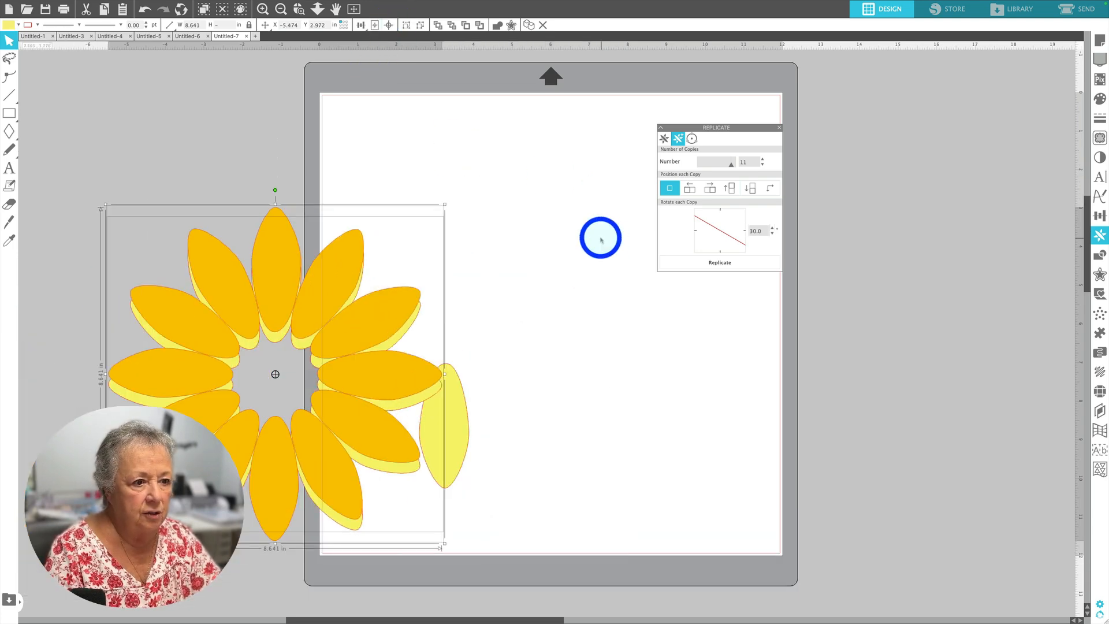
{"action": "key", "text": "super+z"}
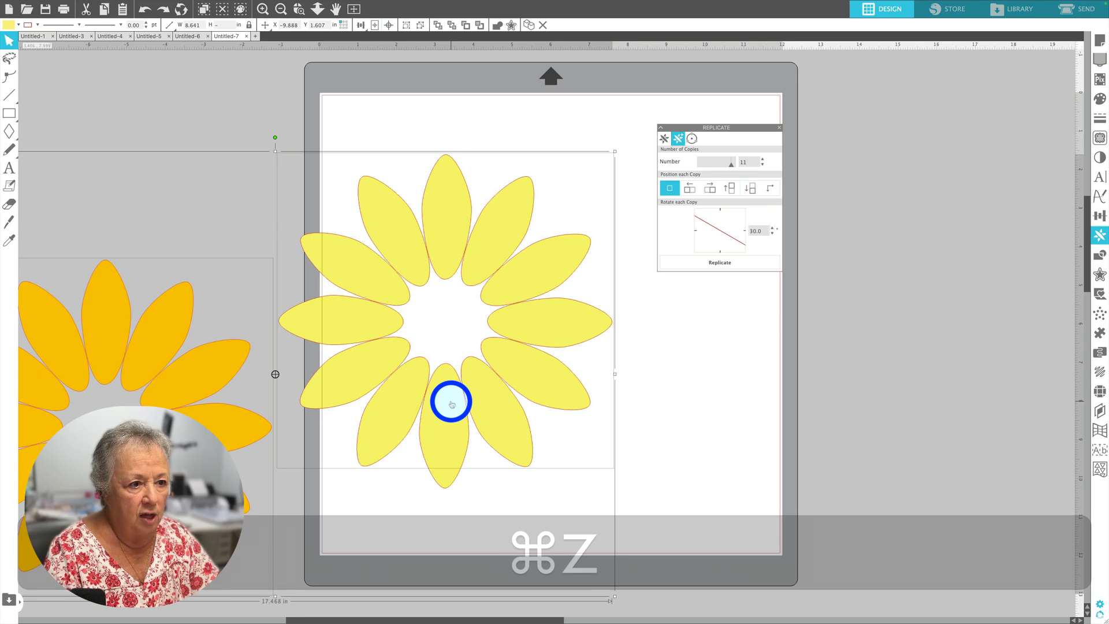
Select the yellow flower group together with its lowest petal and group them into one object
{"action": "left_click", "coordinate": [517, 453]}
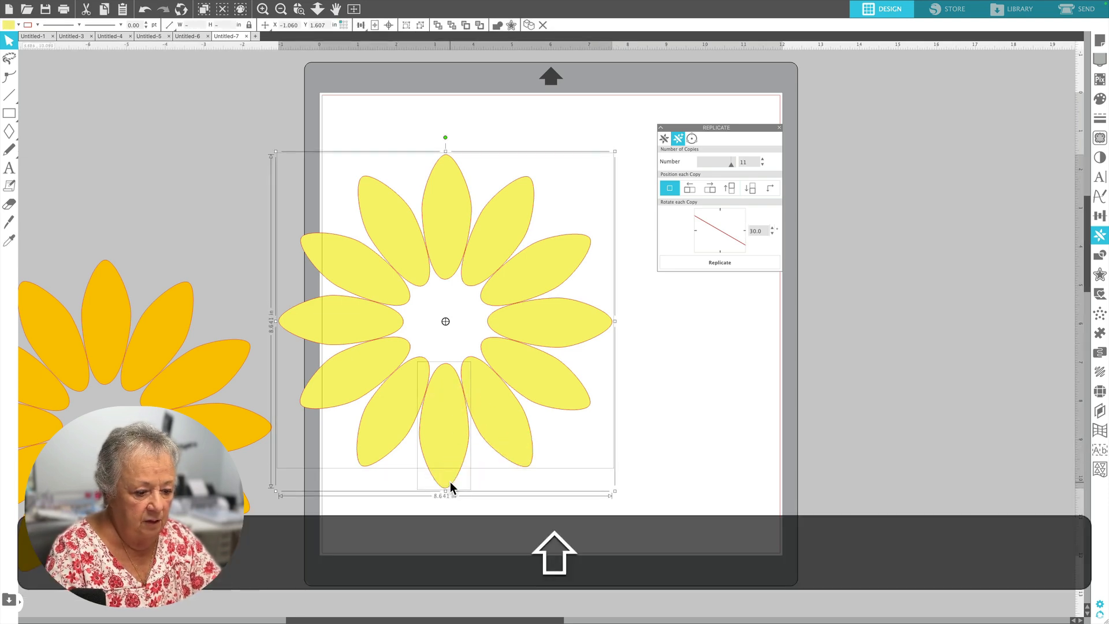
{"action": "key", "text": "shift+super+g"}
{"action": "key", "text": "super+g"}
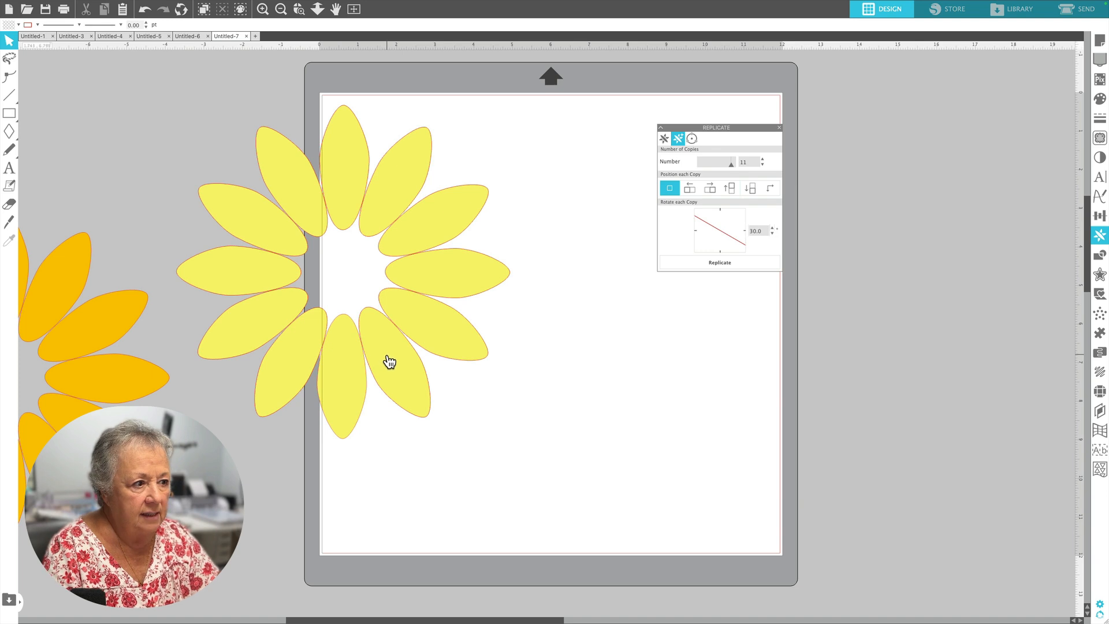
Center the yellow and orange flowers on each other and move the stacked pair onto the page
{"action": "left_click", "coordinate": [383, 362]}
{"action": "left_click", "coordinate": [145, 371], "text": "shift"}
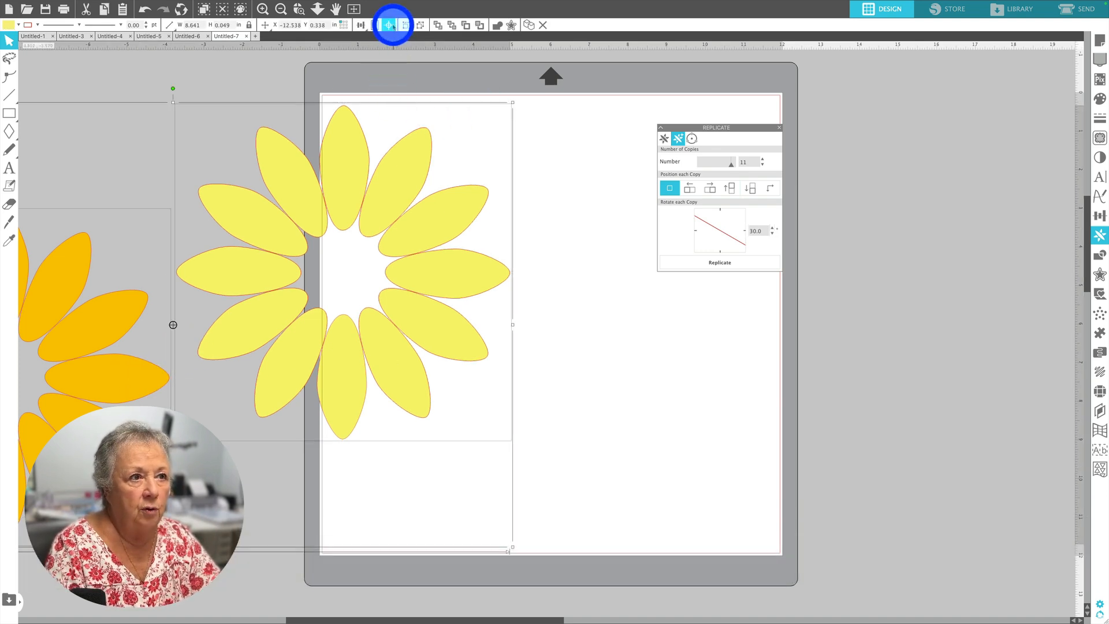
{"action": "left_click", "coordinate": [390, 25]}
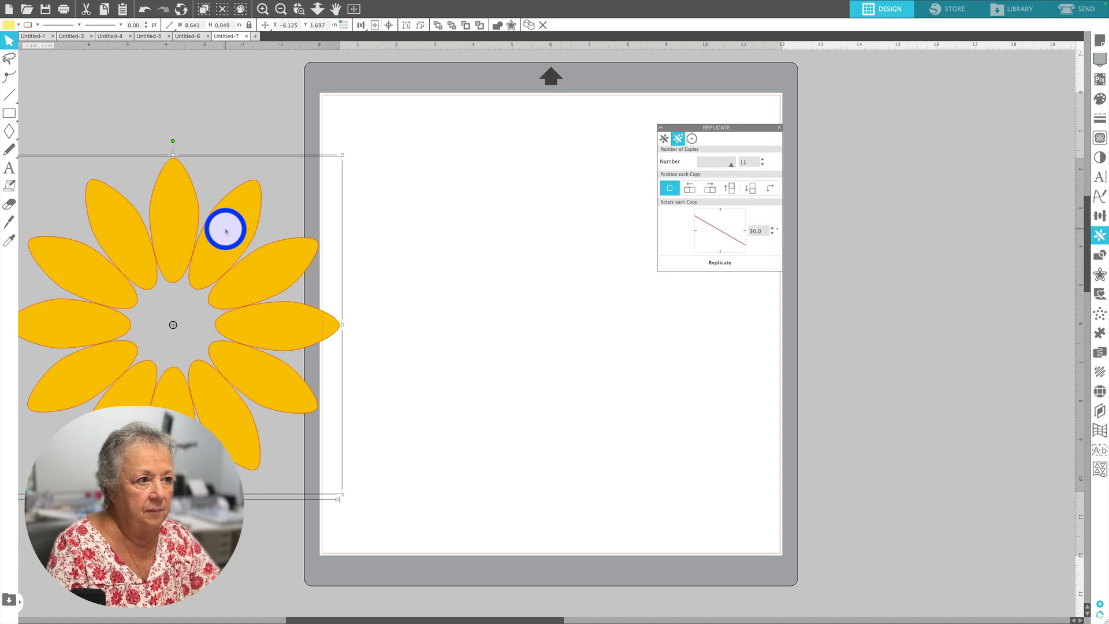
{"action": "left_click_drag", "start_coordinate": [223, 227], "coordinate": [546, 265]}
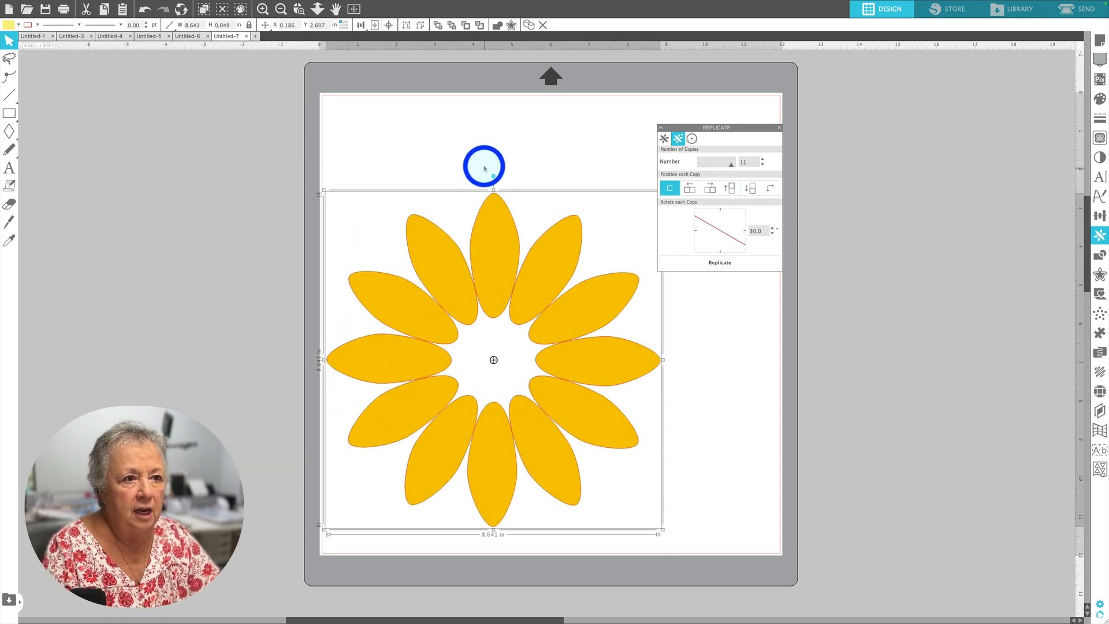
Rotate only the orange flower slightly clockwise about its center so its petals fall between the yellow ones
{"action": "left_click", "coordinate": [483, 166]}
{"action": "left_click", "coordinate": [492, 231]}
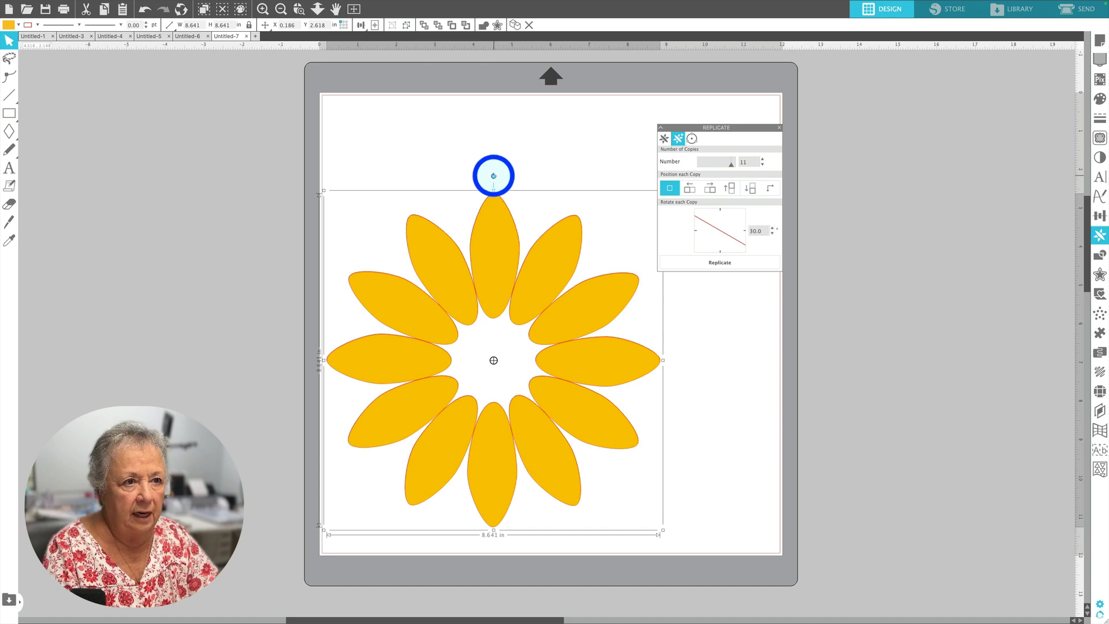
{"action": "left_click_drag", "start_coordinate": [493, 176], "coordinate": [535, 185]}
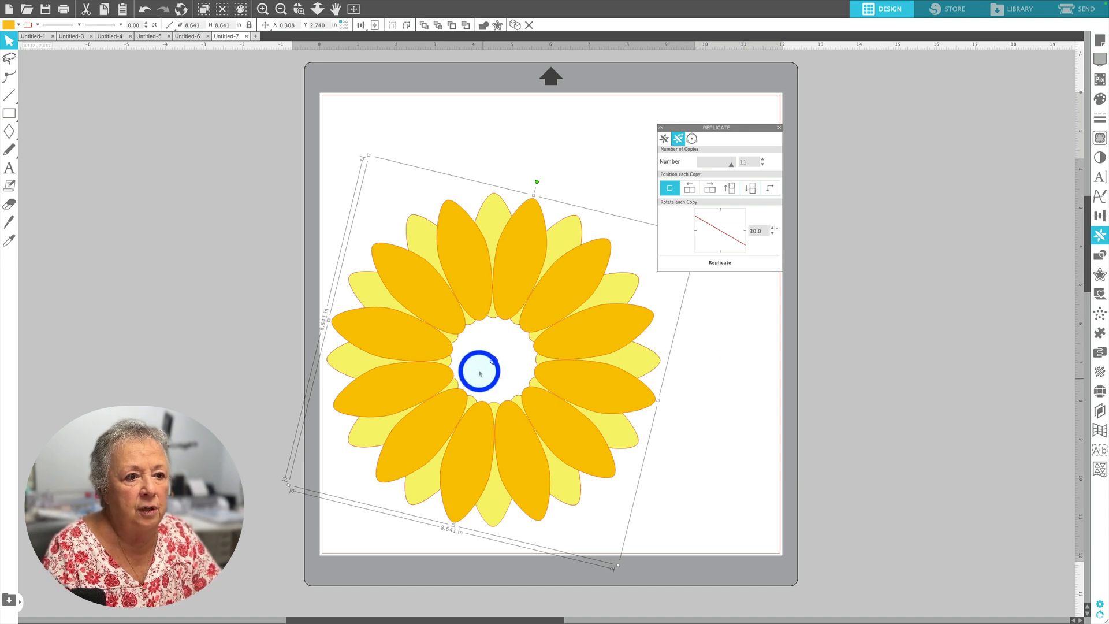
{"action": "left_click_drag", "start_coordinate": [494, 360], "coordinate": [553, 312]}
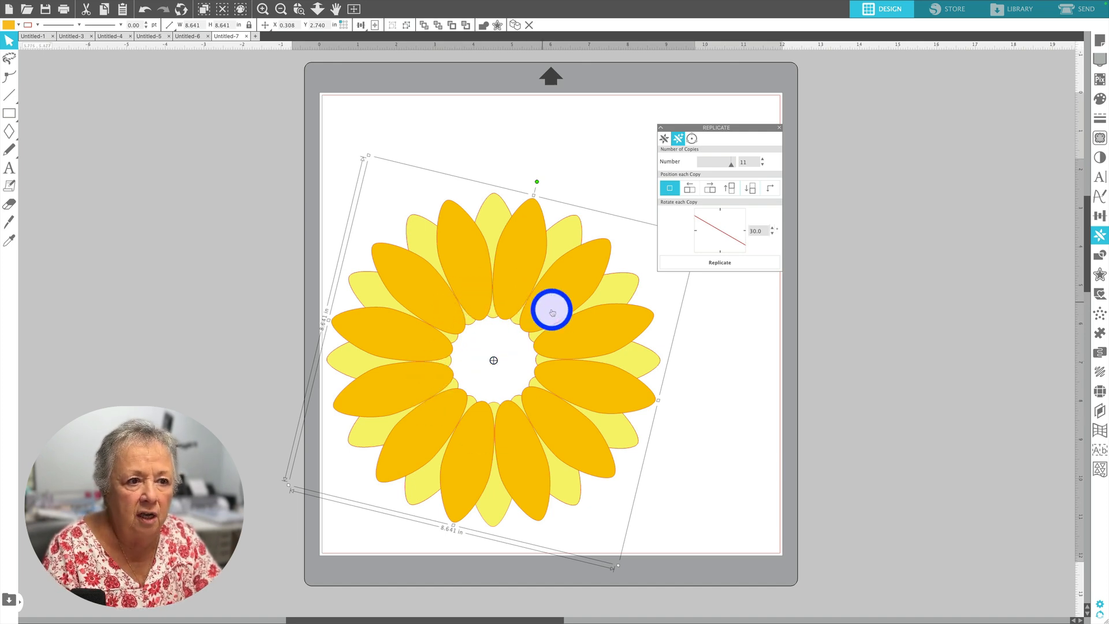
{"action": "left_click", "coordinate": [756, 412]}
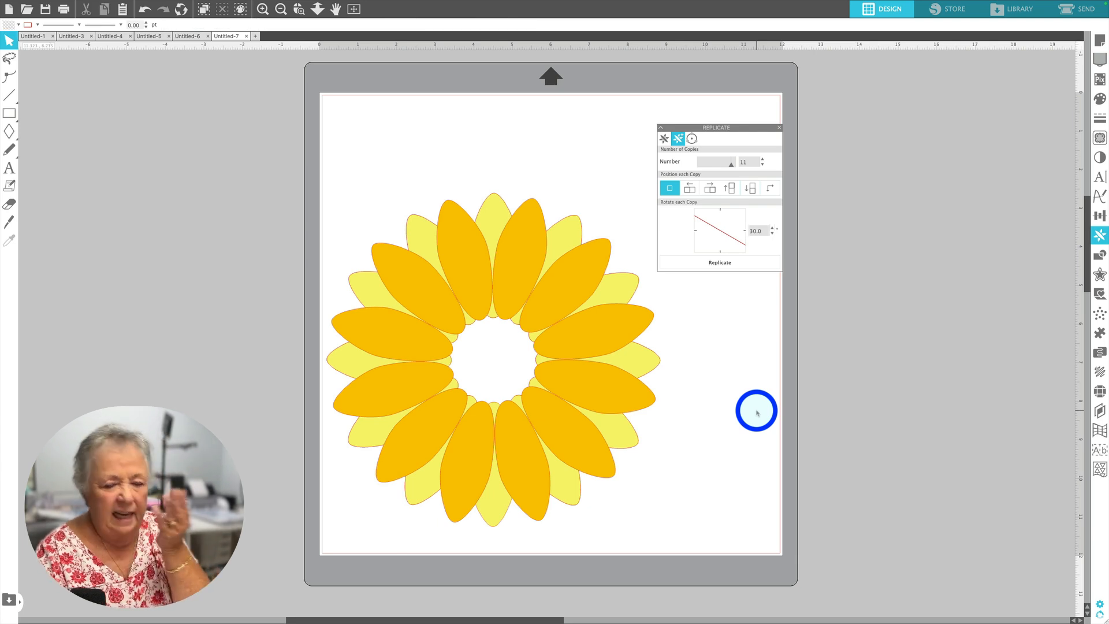